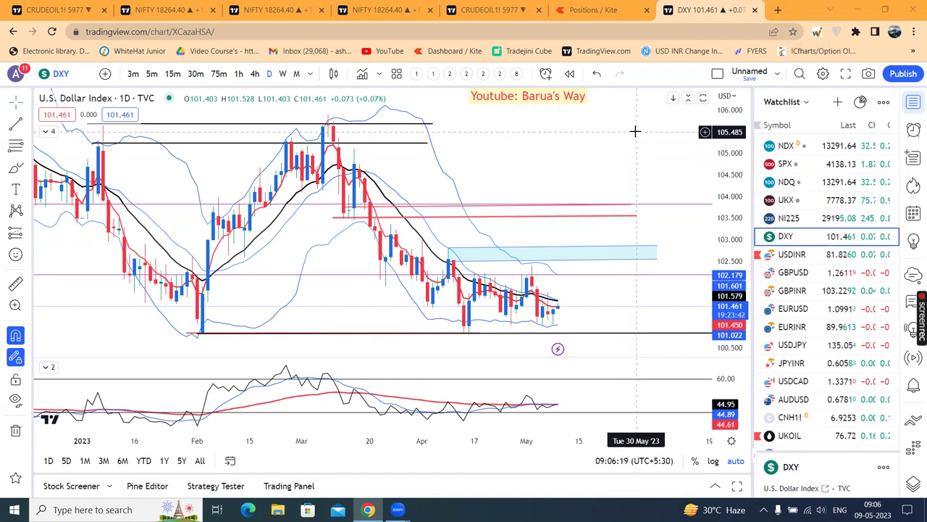
Examine the DXY daily chart's recent candles against its horizontal support line and the shaded resistance zone
{"action": "left_click", "coordinate": [587, 333]}
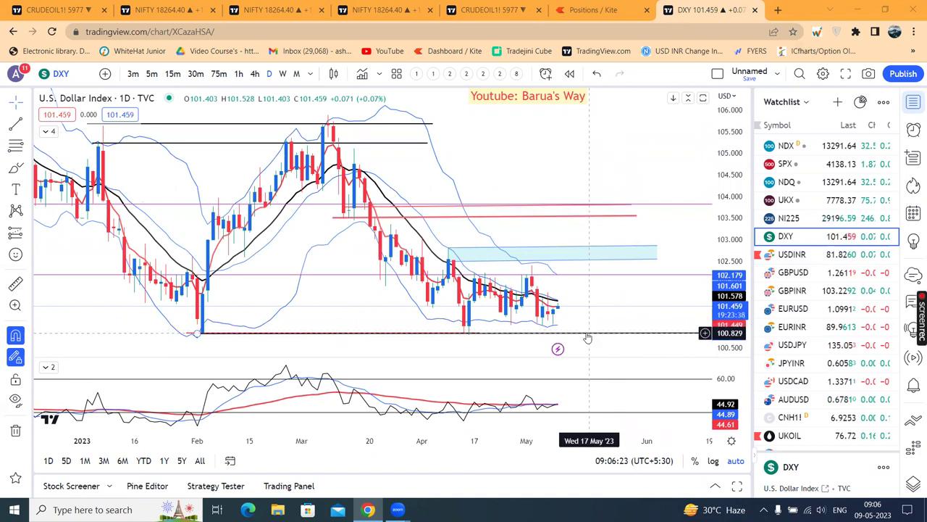
{"action": "left_click", "coordinate": [595, 259]}
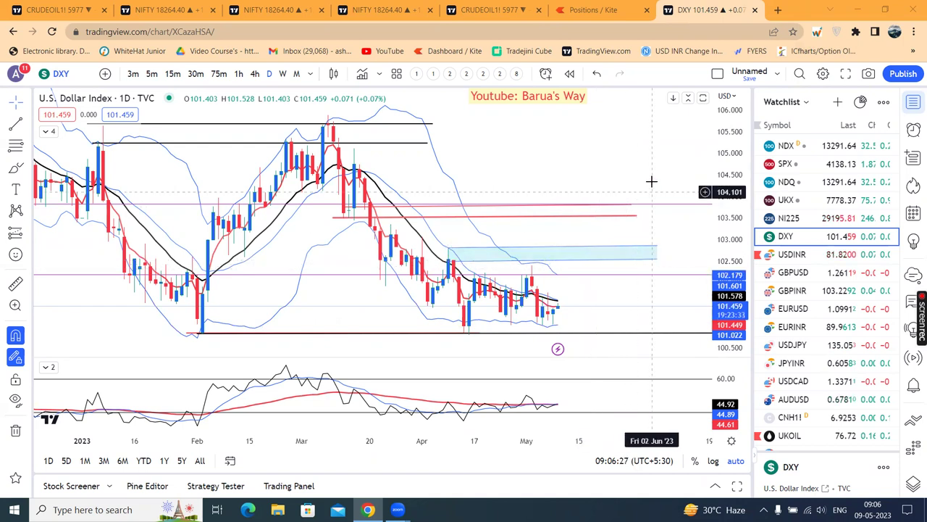
{"action": "key", "text": "ctrl+z"}
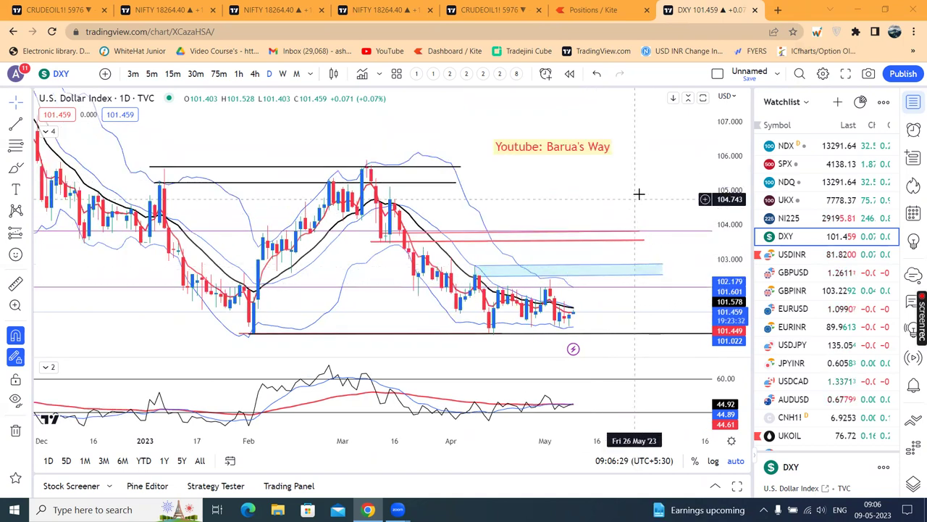
{"action": "left_click_drag", "start_coordinate": [640, 193], "coordinate": [539, 198]}
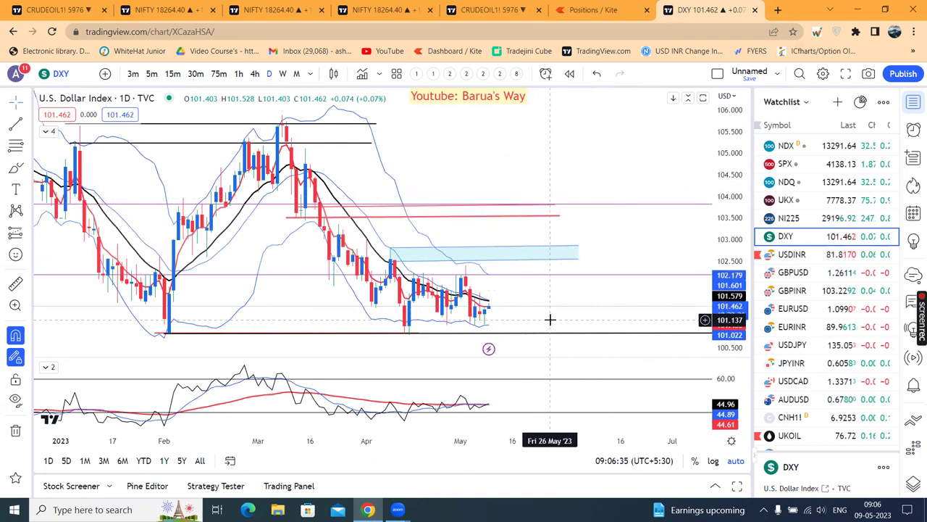
{"action": "scroll", "coordinate": [551, 320], "scroll_direction": "down", "scroll_amount": 1}
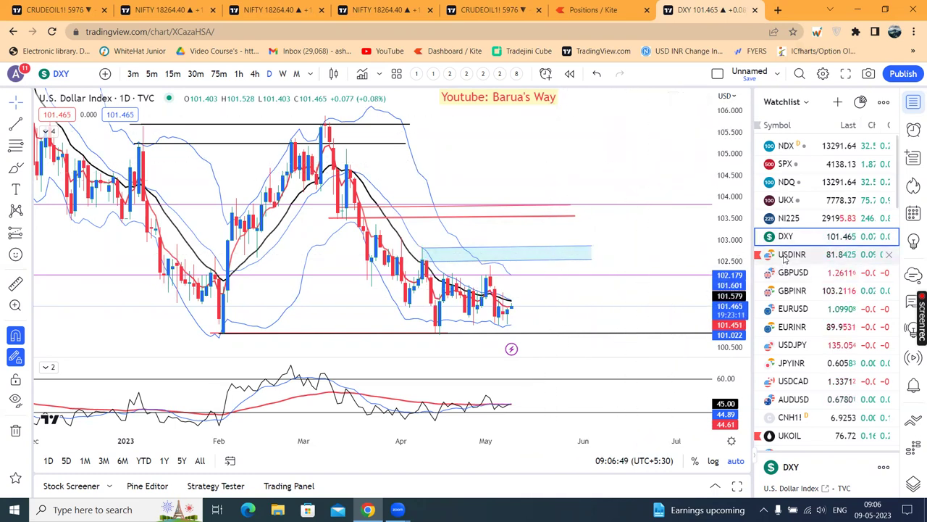
Open the USDINR daily chart and examine price against the purple support lines and the rising red trend lines
{"action": "left_click", "coordinate": [795, 258]}
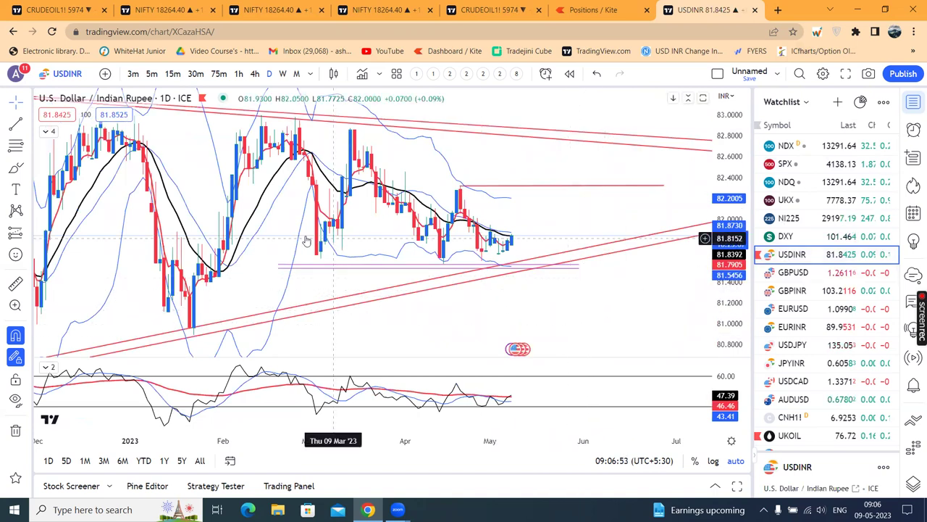
{"action": "left_click", "coordinate": [518, 267]}
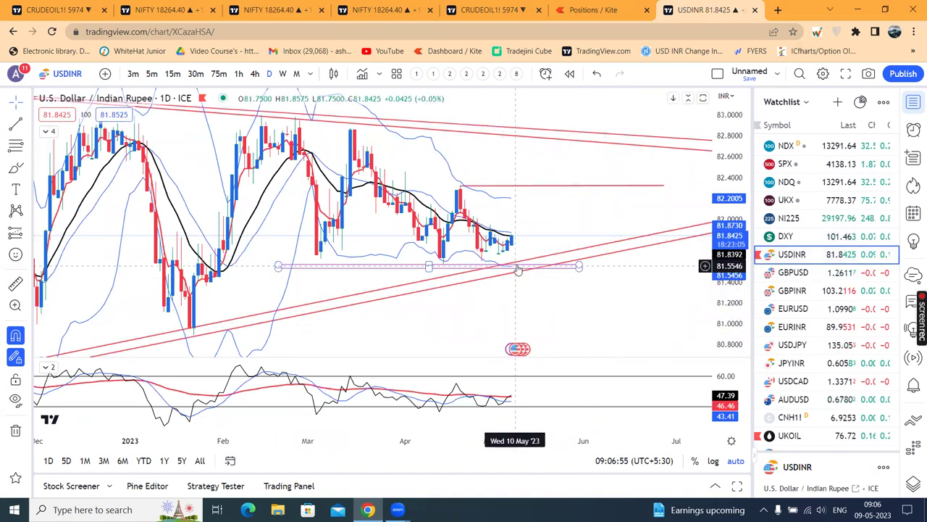
{"action": "left_click", "coordinate": [521, 257]}
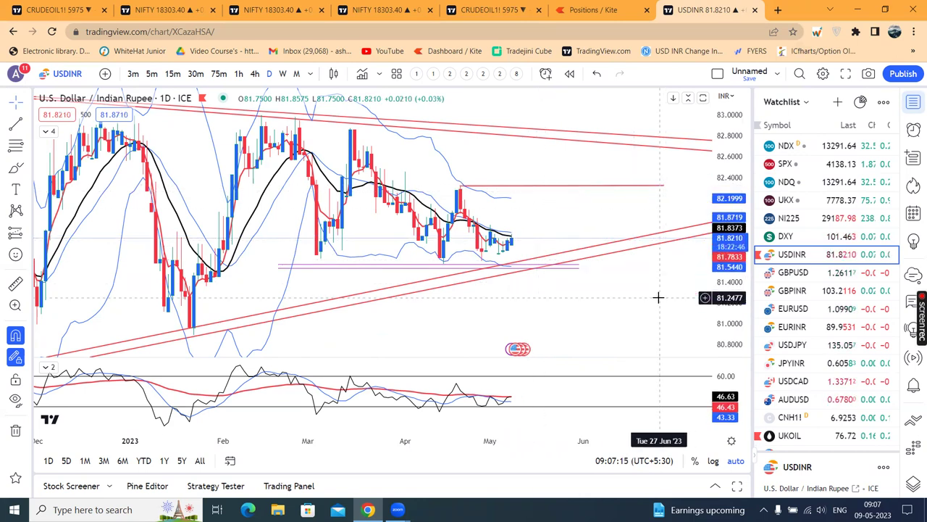
{"action": "scroll", "coordinate": [657, 297], "scroll_direction": "up", "scroll_amount": 1}
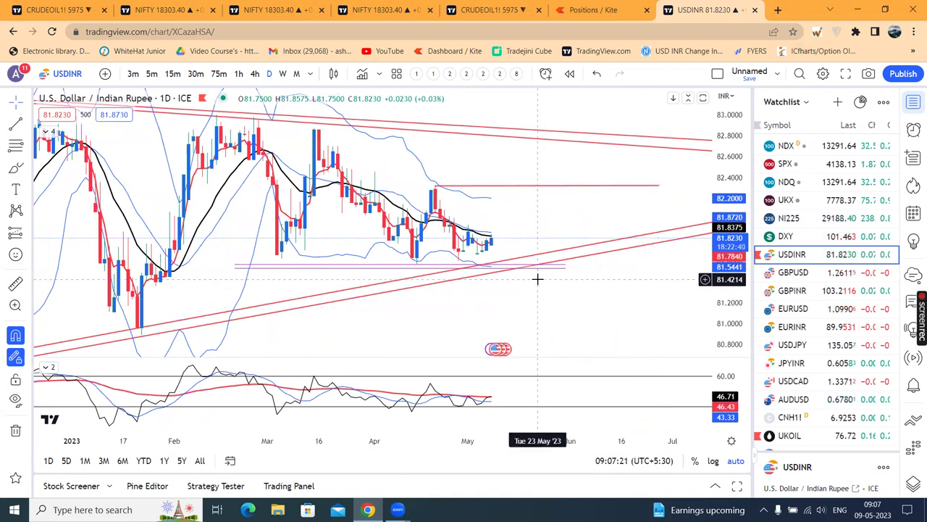
{"action": "left_click", "coordinate": [564, 268]}
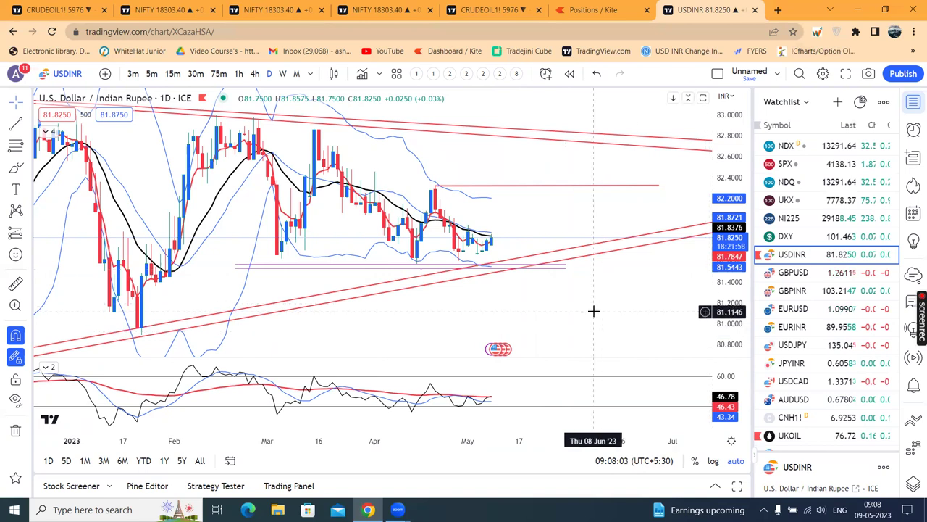
{"action": "scroll", "coordinate": [593, 311], "scroll_direction": "down", "scroll_amount": 1}
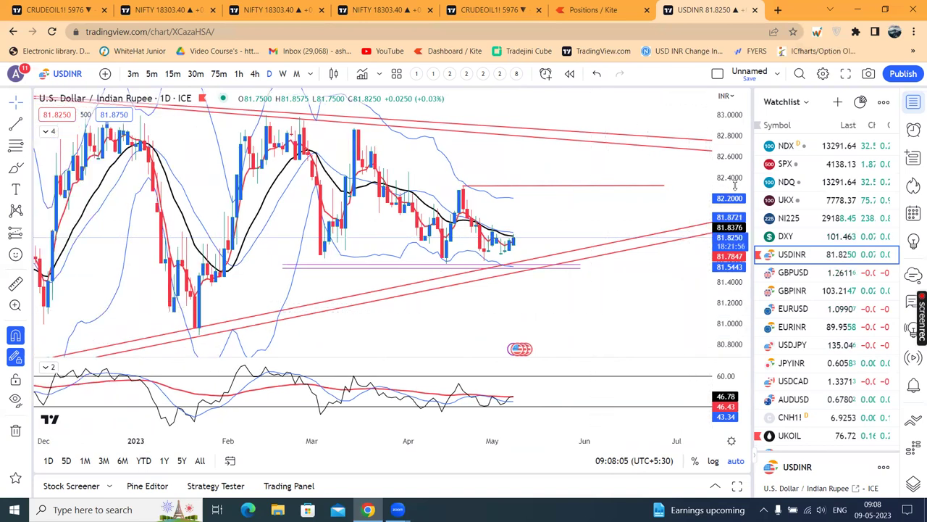
{"action": "scroll", "coordinate": [664, 282], "scroll_direction": "down", "scroll_amount": 2}
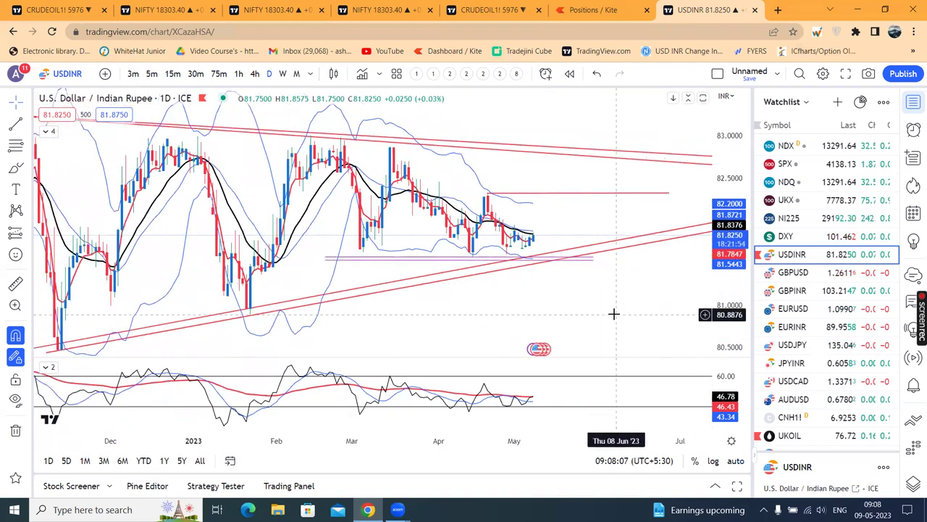
On the GBPUSD chart, draw a dashed horizontal trend line along the April highs at about 1.2563, ending at 18 May '23
{"action": "left_click", "coordinate": [793, 273]}
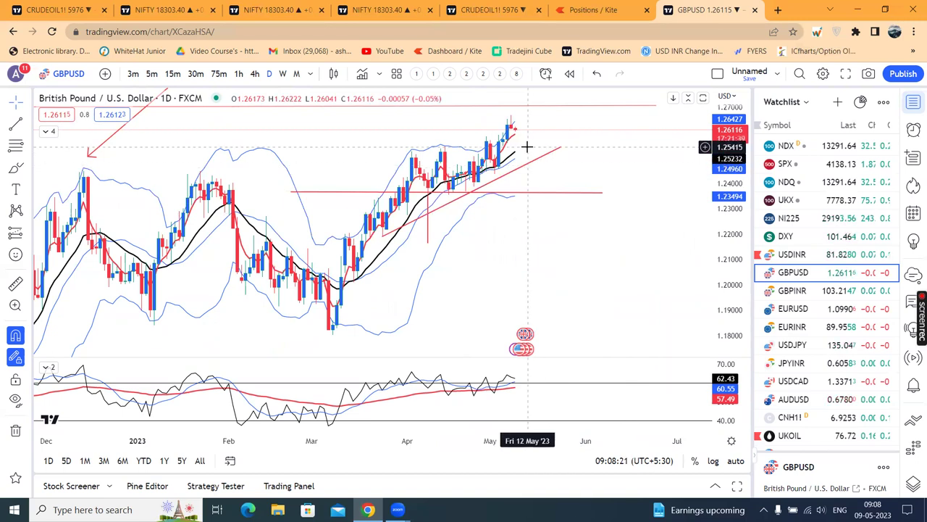
{"action": "left_click", "coordinate": [409, 149]}
{"action": "left_click", "coordinate": [544, 142]}
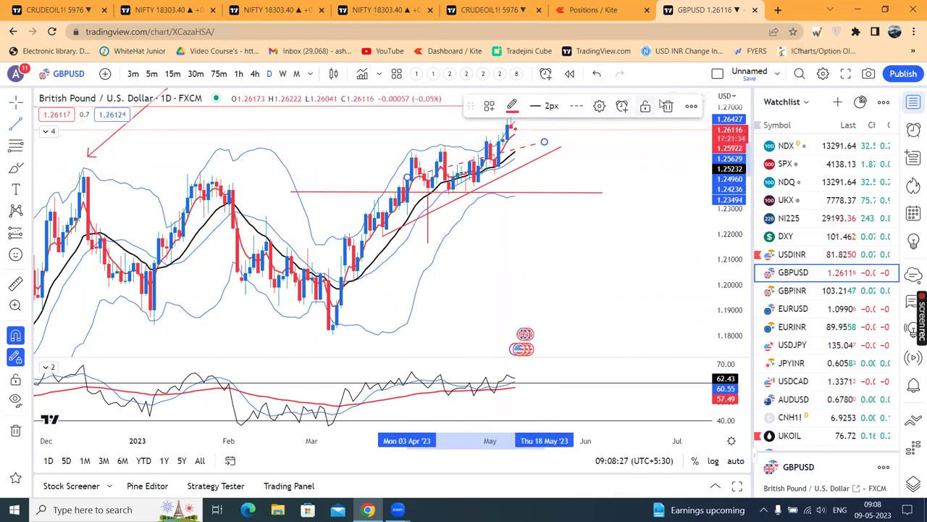
{"action": "mouse_move", "coordinate": [407, 179]}
{"action": "left_mouse_down"}
{"action": "mouse_move", "coordinate": [413, 152]}
{"action": "mouse_move", "coordinate": [390, 142]}
{"action": "left_mouse_up"}
{"action": "left_click", "coordinate": [597, 213]}
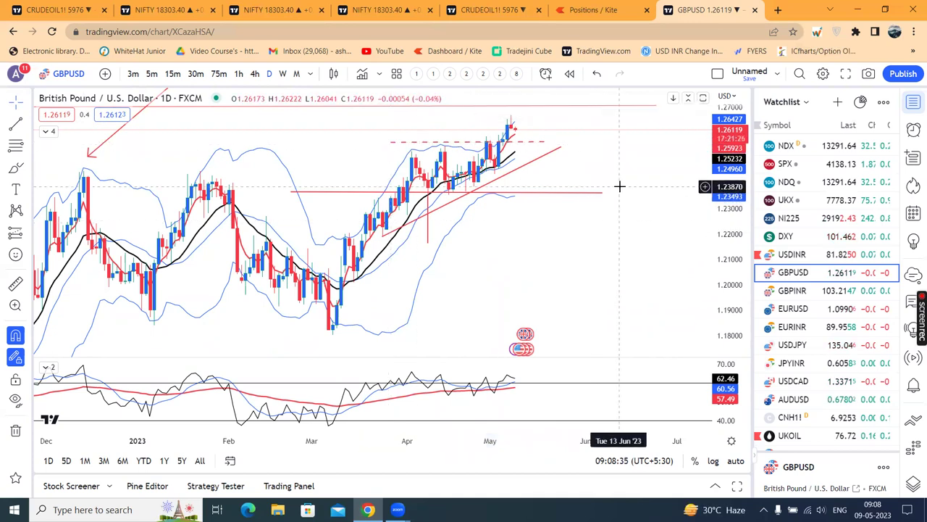
Compare GBPUSD's recent price action with the daily charts of GBPINR and EURUSD
{"action": "left_click_drag", "start_coordinate": [610, 221], "coordinate": [606, 242]}
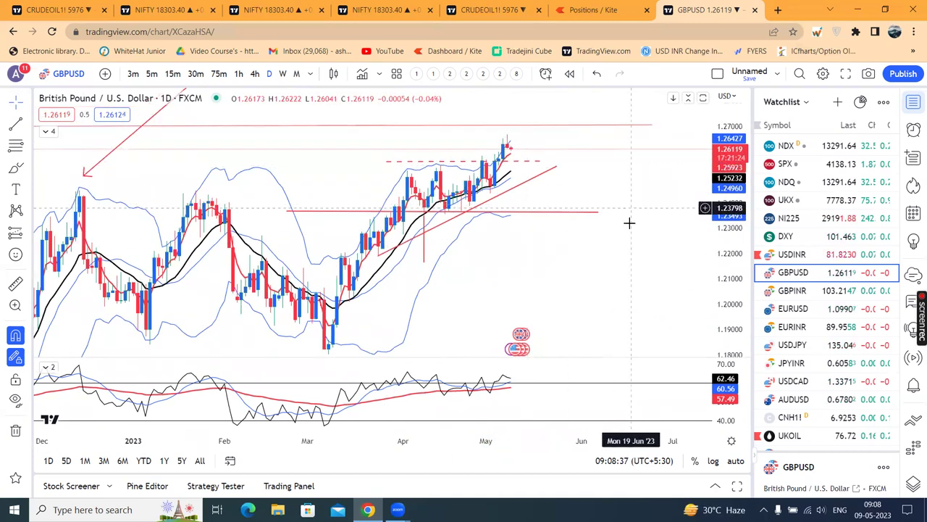
{"action": "scroll", "coordinate": [632, 232], "scroll_direction": "down", "scroll_amount": 1}
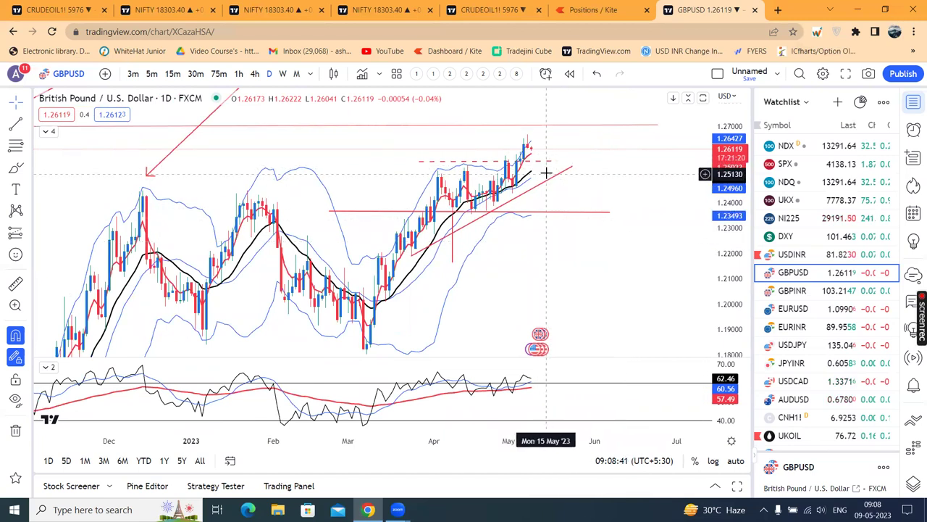
{"action": "scroll", "coordinate": [621, 194], "scroll_direction": "up", "scroll_amount": 1}
{"action": "scroll", "coordinate": [619, 242], "scroll_direction": "up", "scroll_amount": 1}
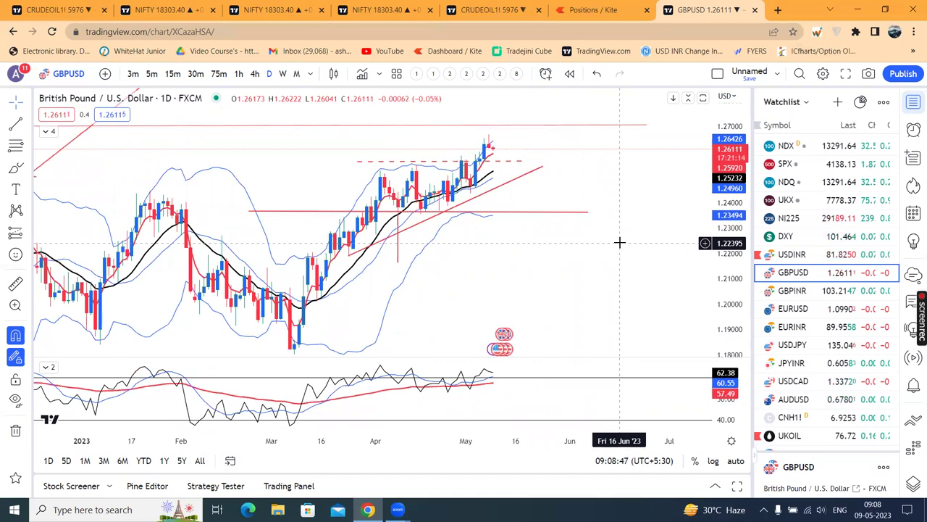
{"action": "left_click", "coordinate": [792, 291]}
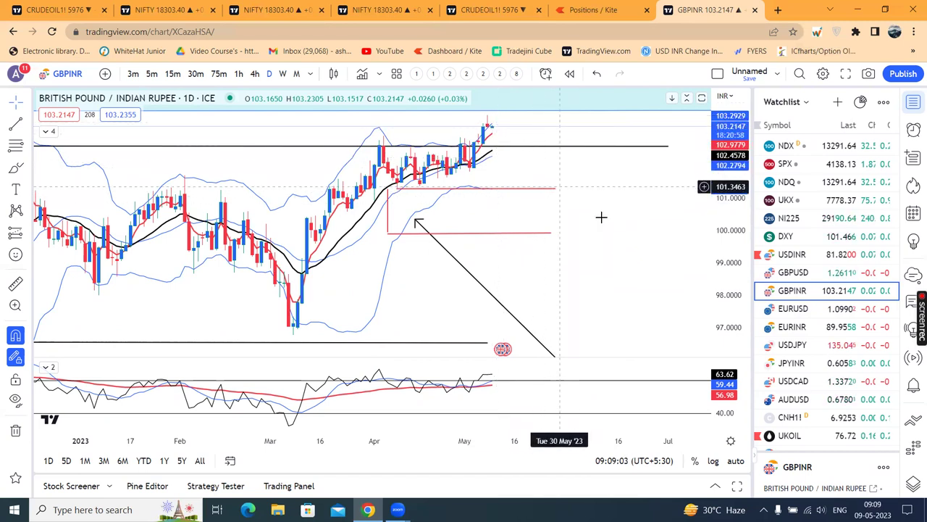
{"action": "scroll", "coordinate": [648, 253], "scroll_direction": "up", "scroll_amount": 2}
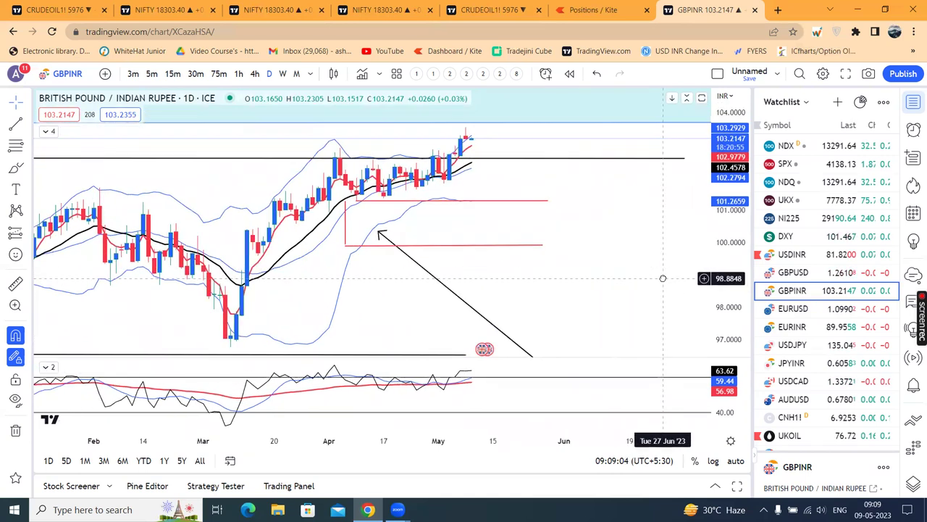
{"action": "left_click", "coordinate": [794, 309]}
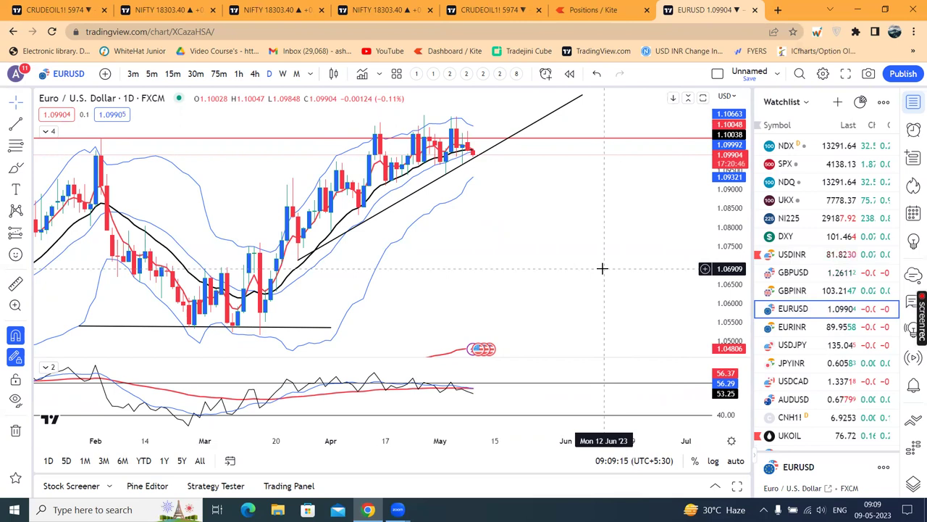
{"action": "scroll", "coordinate": [603, 268], "scroll_direction": "down", "scroll_amount": 1}
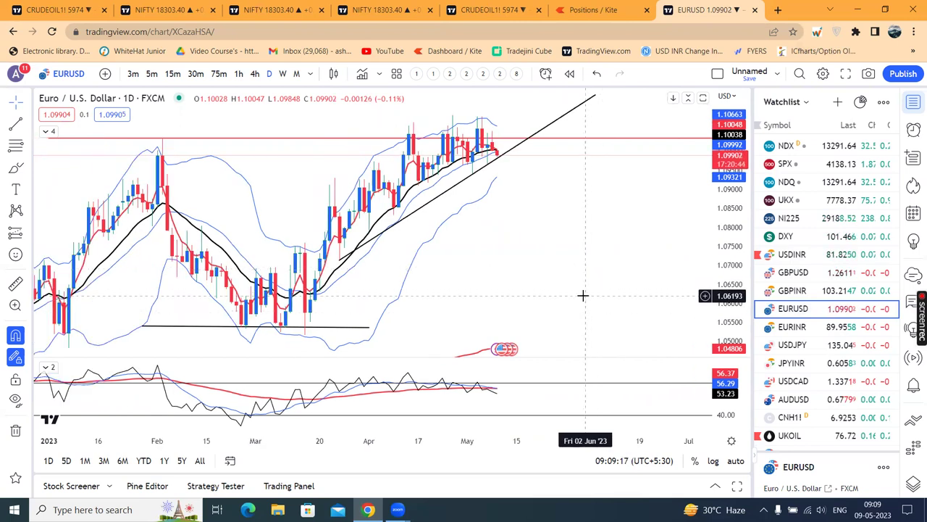
{"action": "left_click", "coordinate": [794, 274]}
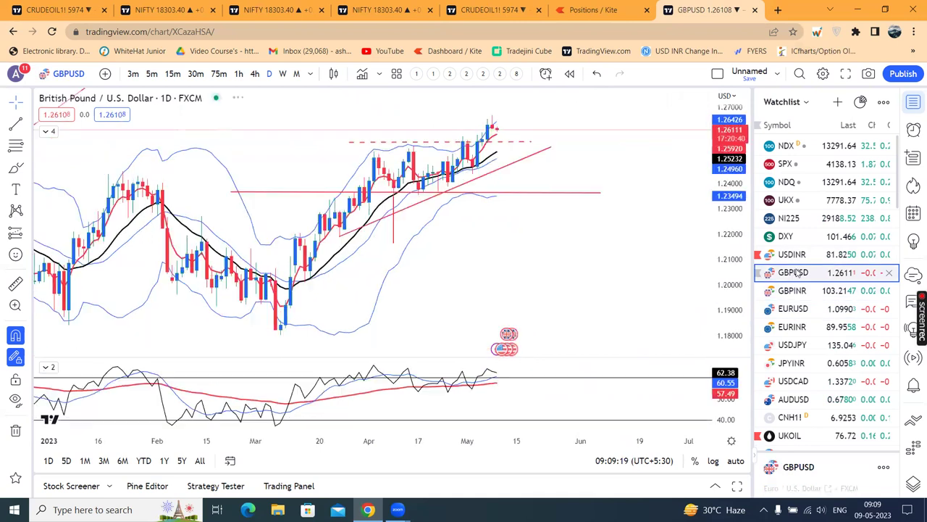
Return to the EURUSD chart and examine the latest candles against the rising black trend line and the red resistance line
{"action": "left_click", "coordinate": [795, 310]}
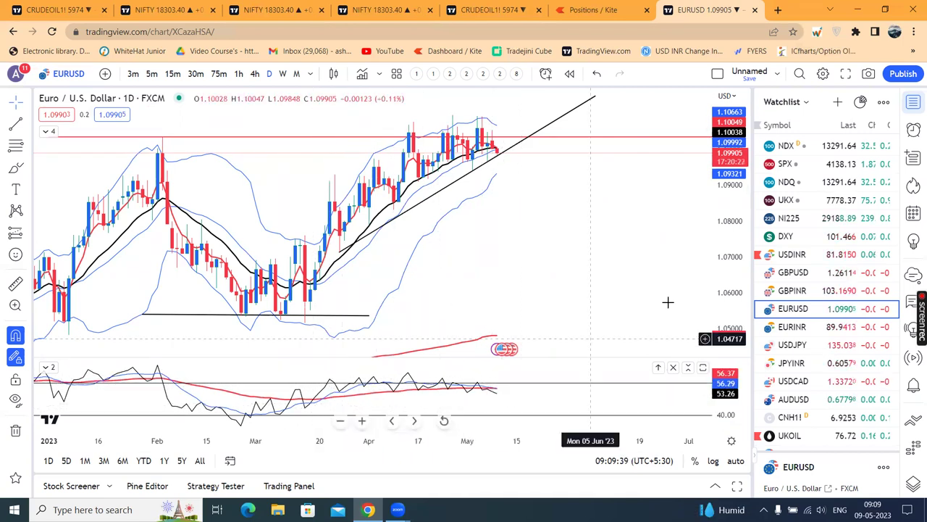
{"action": "scroll", "coordinate": [663, 264], "scroll_direction": "down", "scroll_amount": 1}
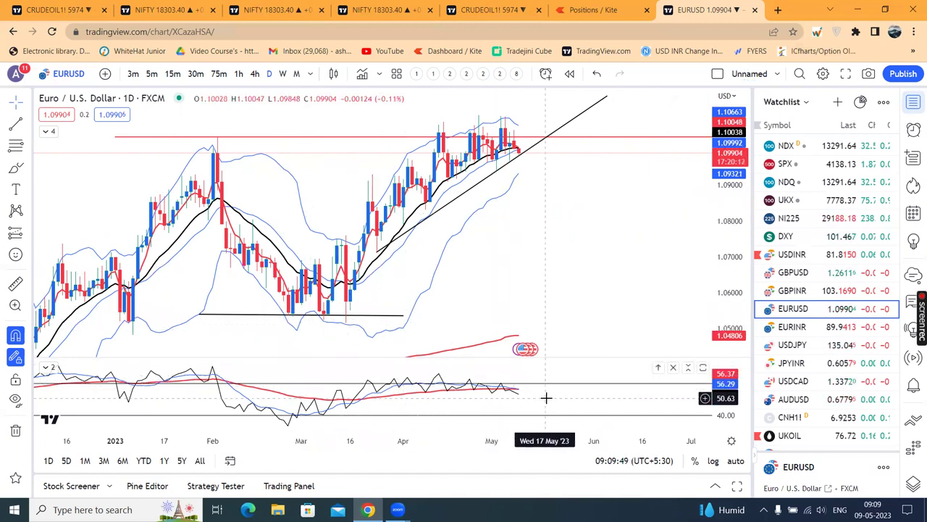
{"action": "scroll", "coordinate": [572, 288], "scroll_direction": "left", "scroll_amount": 3}
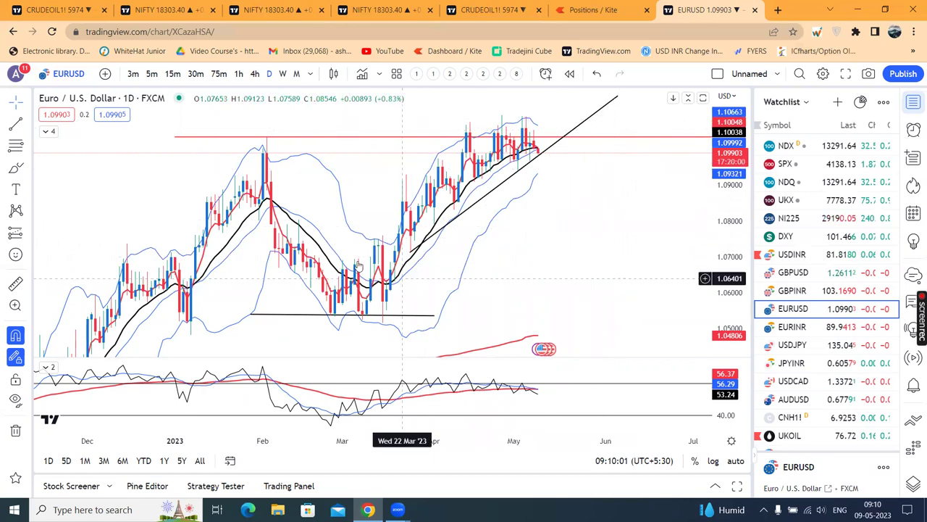
{"action": "scroll", "coordinate": [520, 257], "scroll_direction": "up", "scroll_amount": 2}
{"action": "scroll", "coordinate": [550, 257], "scroll_direction": "left", "scroll_amount": 3}
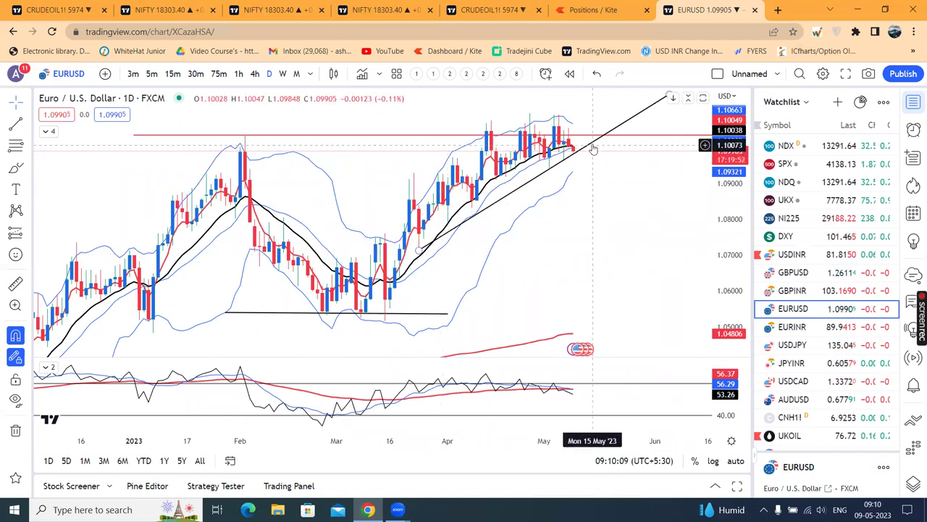
{"action": "scroll", "coordinate": [649, 222], "scroll_direction": "up", "scroll_amount": 1}
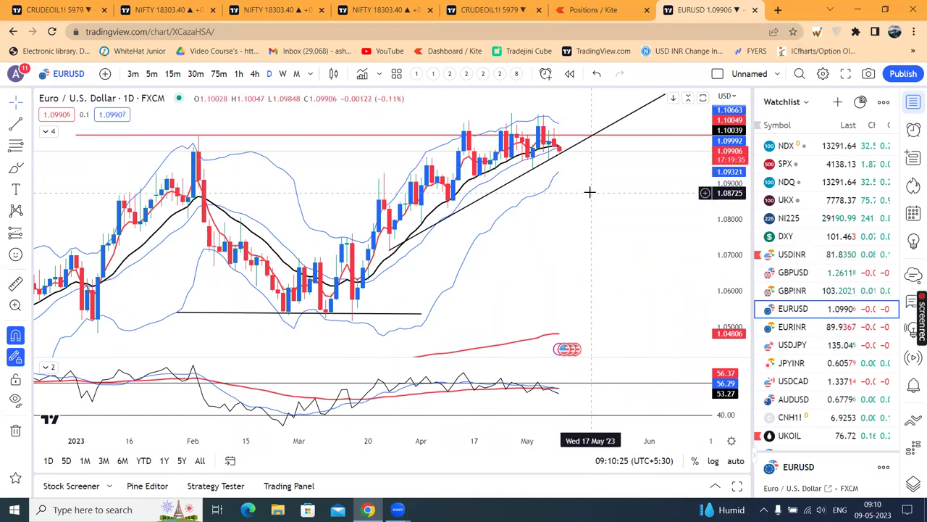
{"action": "scroll", "coordinate": [590, 192], "scroll_direction": "down", "scroll_amount": 1}
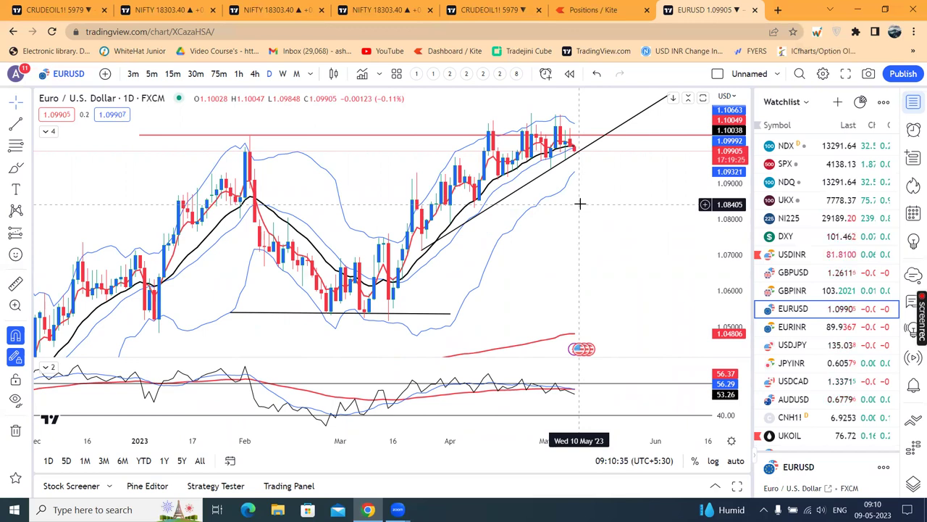
On the EURINR chart, draw a dashed rising trend line from about 88.68 on 3 Apr '23 under the recent lows to the black resistance line
{"action": "left_click", "coordinate": [782, 328]}
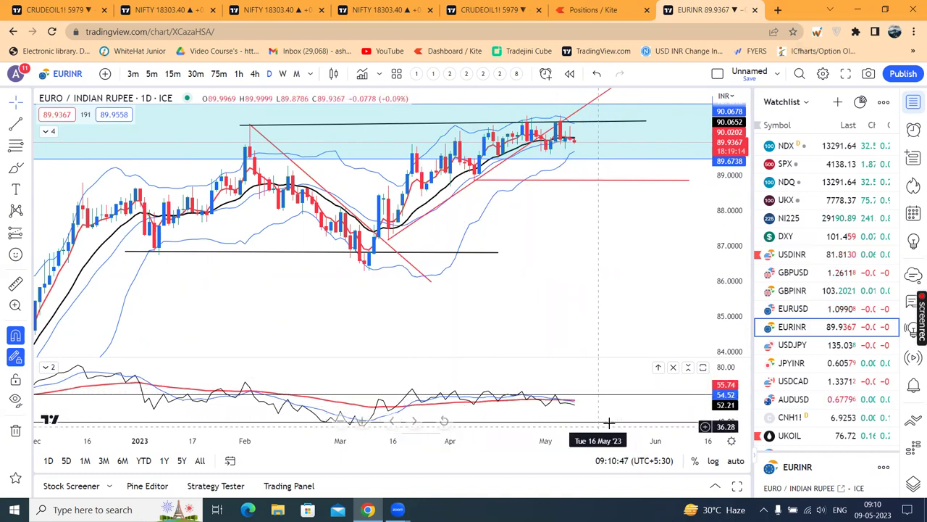
{"action": "scroll", "coordinate": [604, 293], "scroll_direction": "down", "scroll_amount": 1}
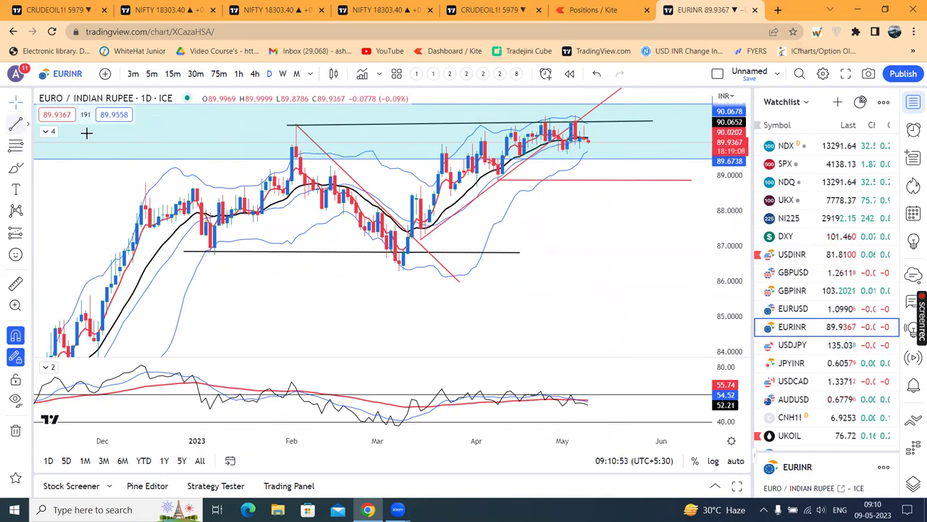
{"action": "left_click", "coordinate": [476, 187]}
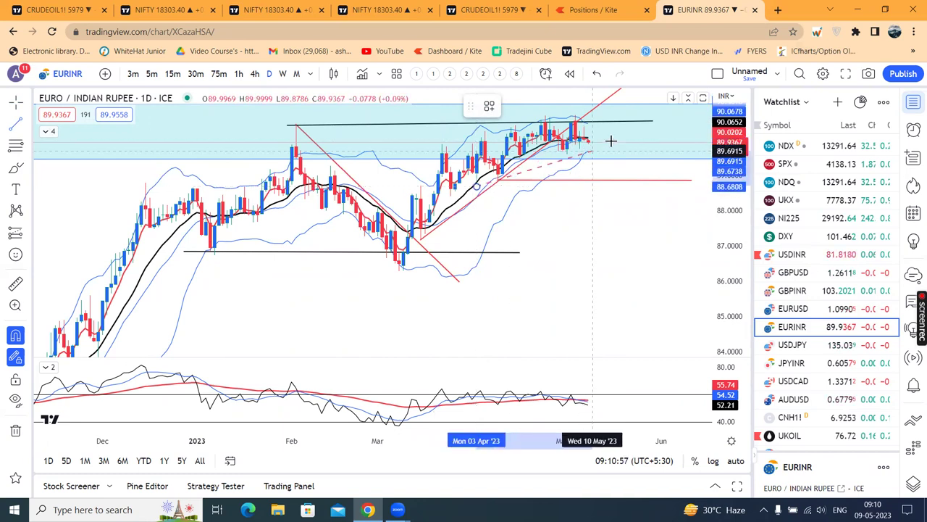
{"action": "left_click", "coordinate": [656, 120]}
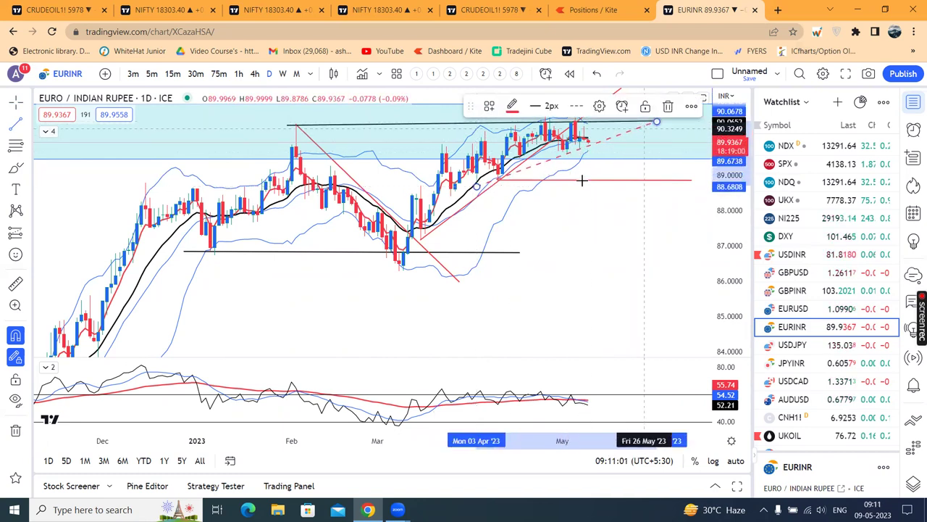
{"action": "left_click", "coordinate": [604, 267]}
Delete the older solid red rising trend line that starts at the 15 Mar '23 low on EURINR
{"action": "left_click", "coordinate": [612, 99]}
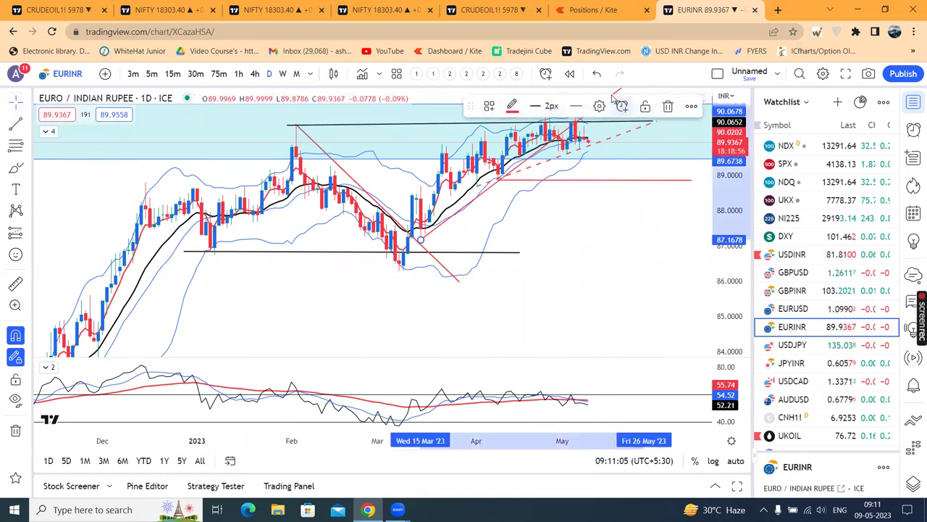
{"action": "left_click", "coordinate": [600, 285]}
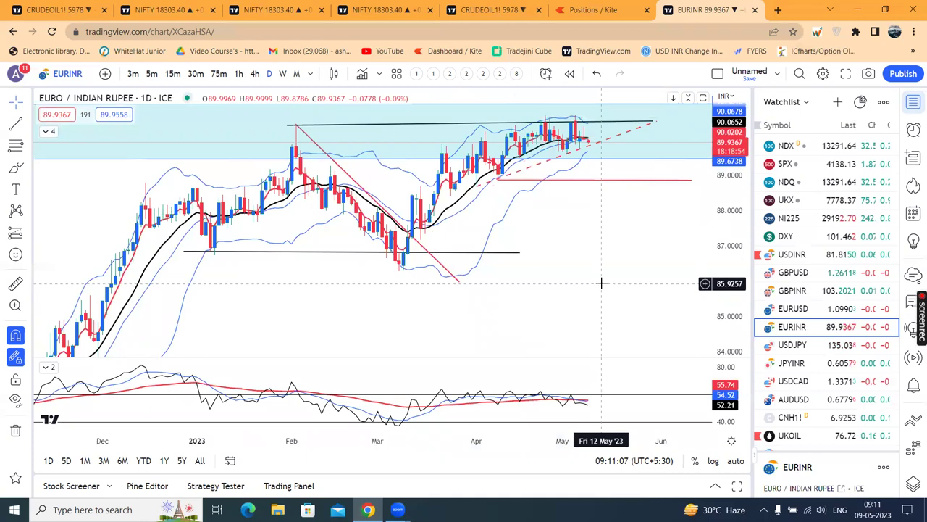
Draw two small rectangles on EURINR as projected candles after the latest candle, stepping down from about 90.0 on 11 May '23
{"action": "scroll", "coordinate": [601, 281], "scroll_direction": "up", "scroll_amount": 5}
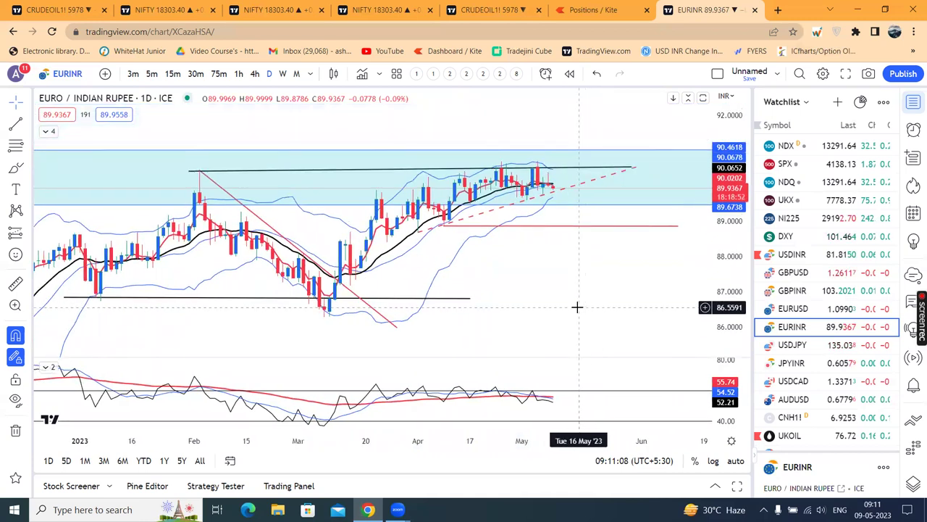
{"action": "scroll", "coordinate": [578, 307], "scroll_direction": "down", "scroll_amount": 1}
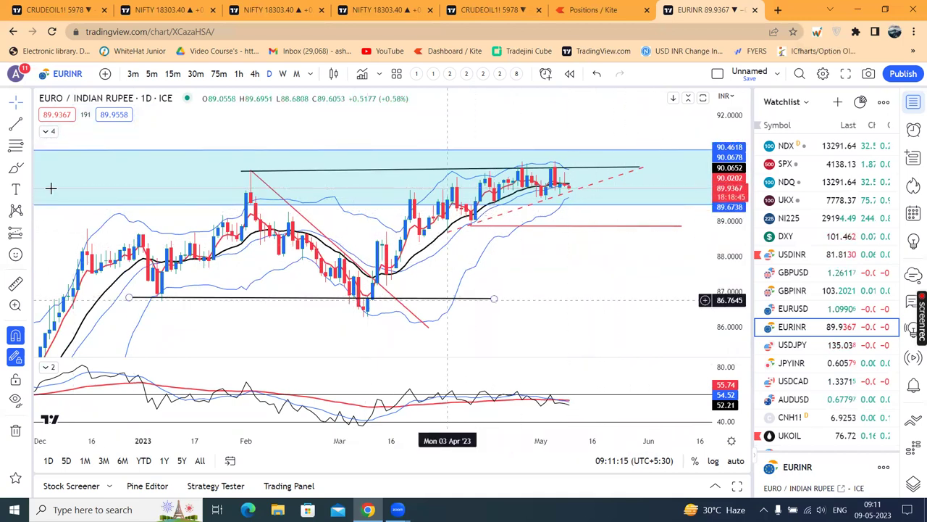
{"action": "left_click", "coordinate": [28, 170]}
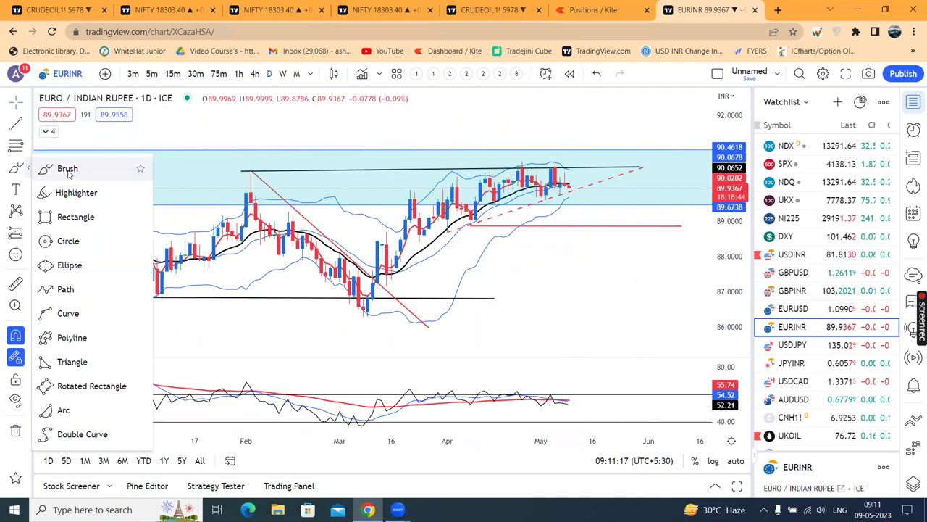
{"action": "left_click", "coordinate": [72, 215]}
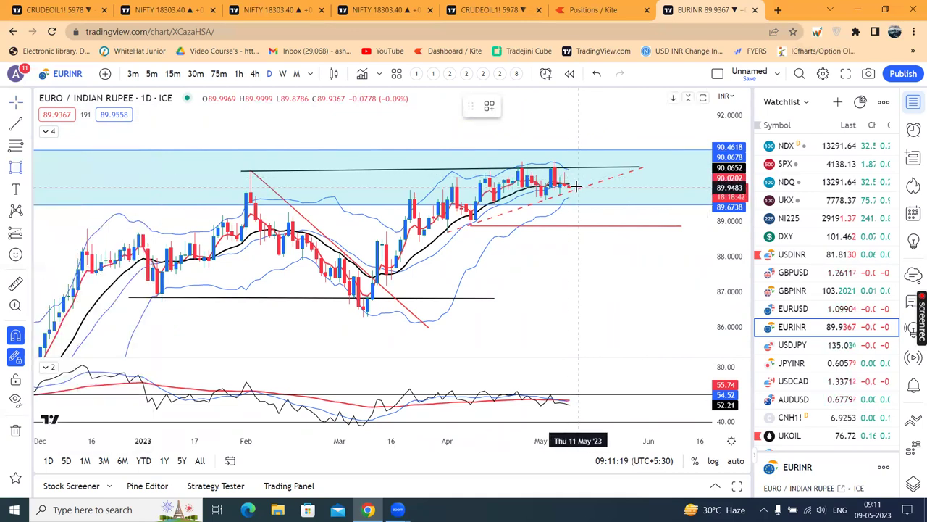
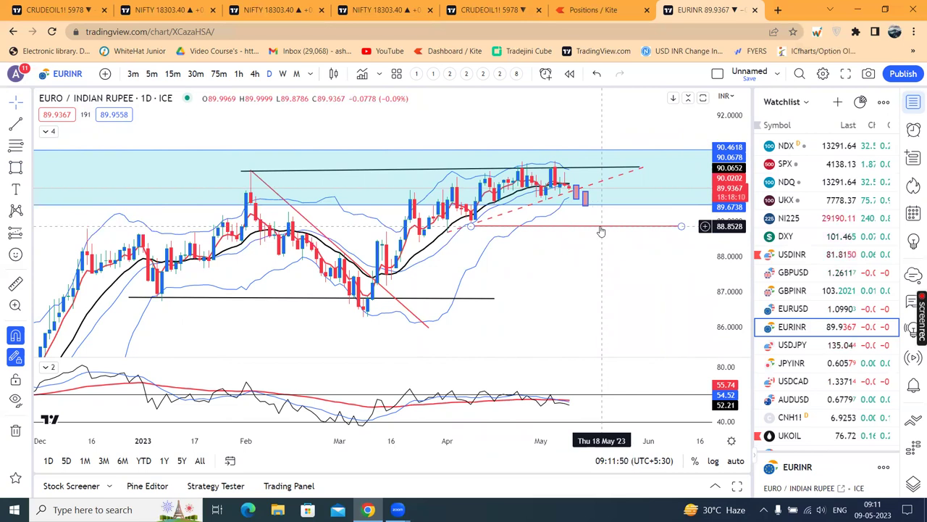
Open the USDJPY daily chart and examine recent candles against the rising red trend line and the horizontal red levels
{"action": "left_click", "coordinate": [789, 345]}
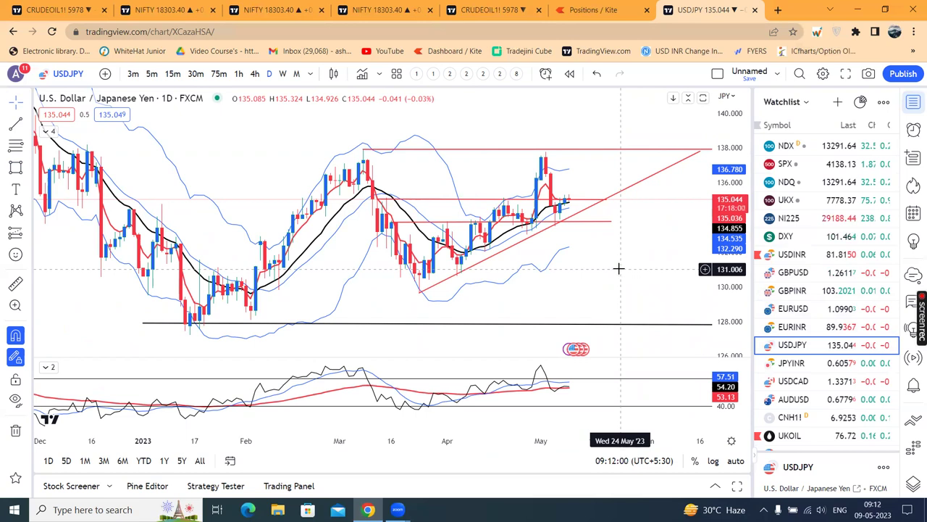
{"action": "scroll", "coordinate": [619, 269], "scroll_direction": "up", "scroll_amount": 2}
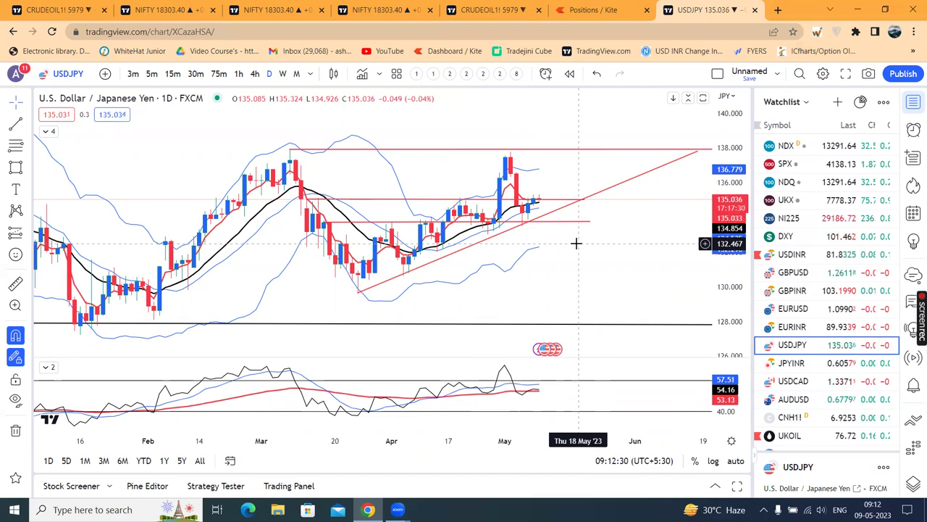
{"action": "scroll", "coordinate": [613, 269], "scroll_direction": "down", "scroll_amount": 1}
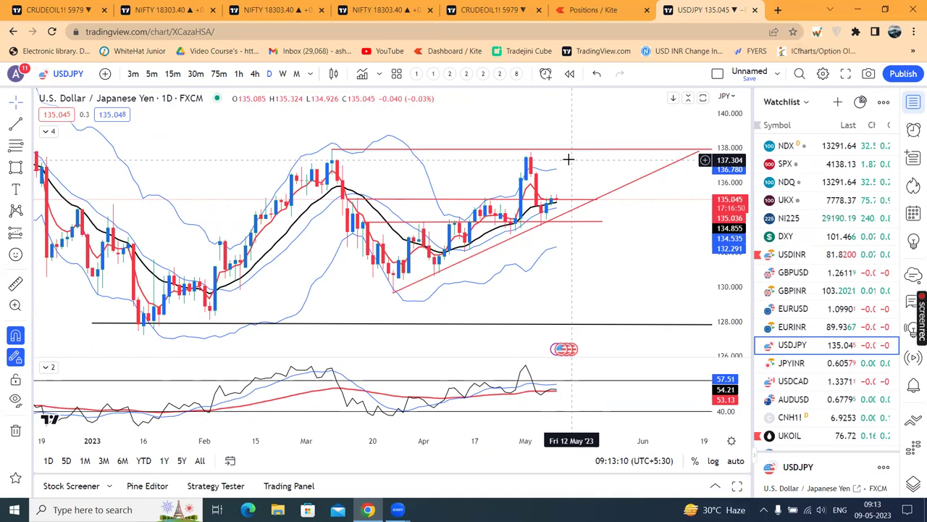
{"action": "scroll", "coordinate": [644, 244], "scroll_direction": "down", "scroll_amount": 1}
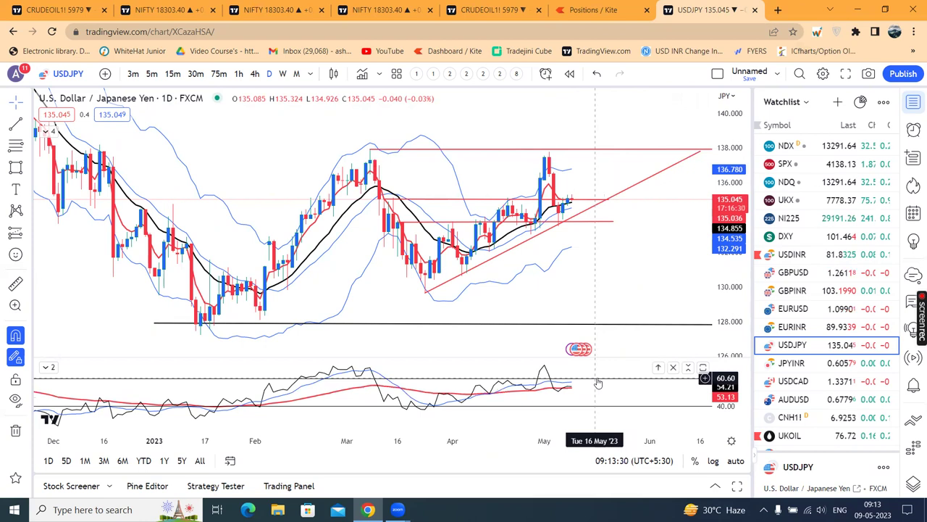
{"action": "scroll", "coordinate": [627, 283], "scroll_direction": "up", "scroll_amount": 1}
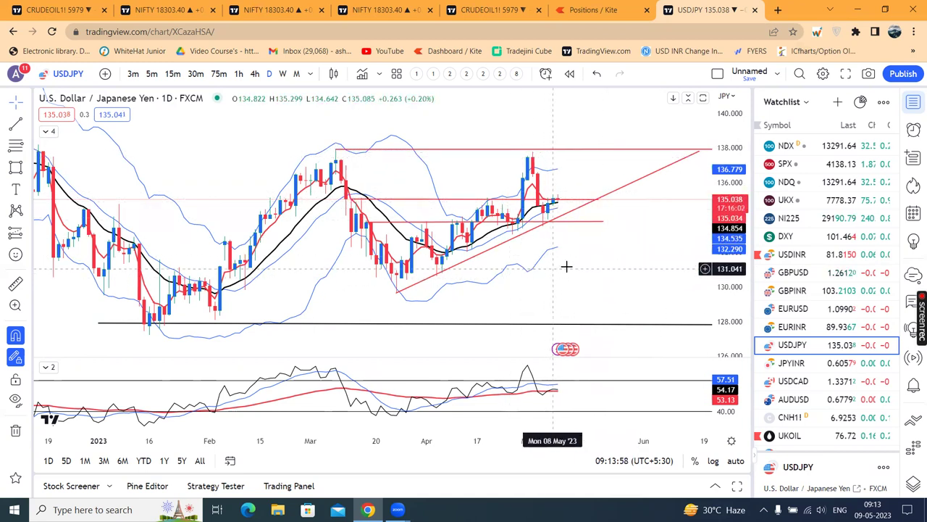
Open the JPYINR daily chart and examine the latest candles against the horizontal black levels and the light blue zone
{"action": "left_click", "coordinate": [793, 364]}
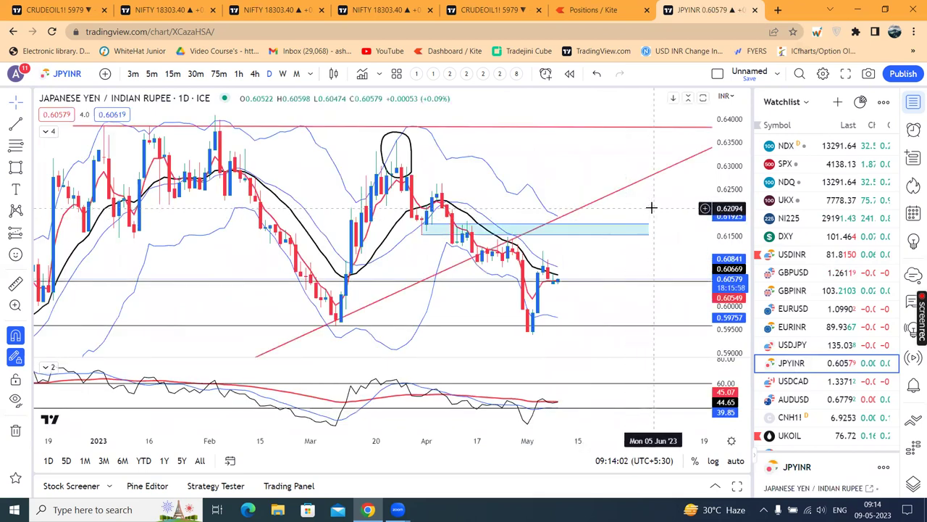
{"action": "left_click_drag", "start_coordinate": [651, 208], "coordinate": [571, 193]}
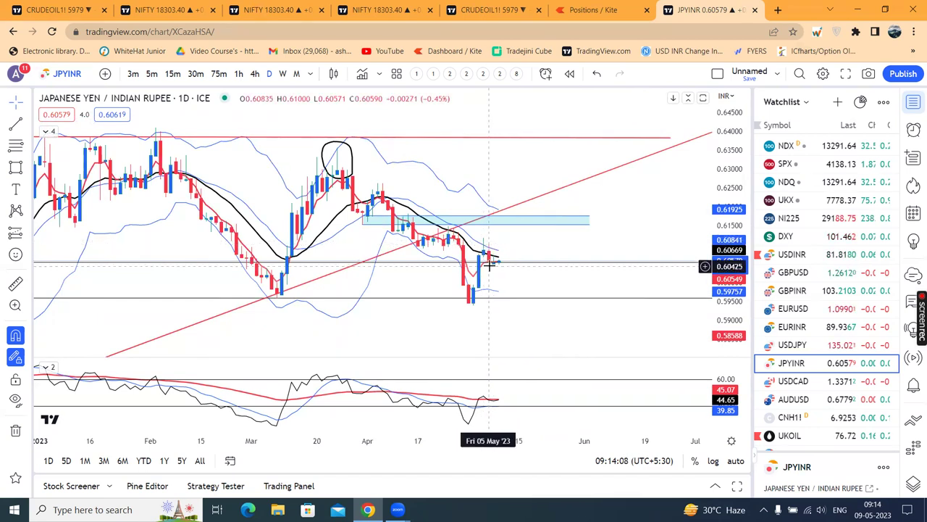
{"action": "scroll", "coordinate": [572, 283], "scroll_direction": "down", "scroll_amount": 1}
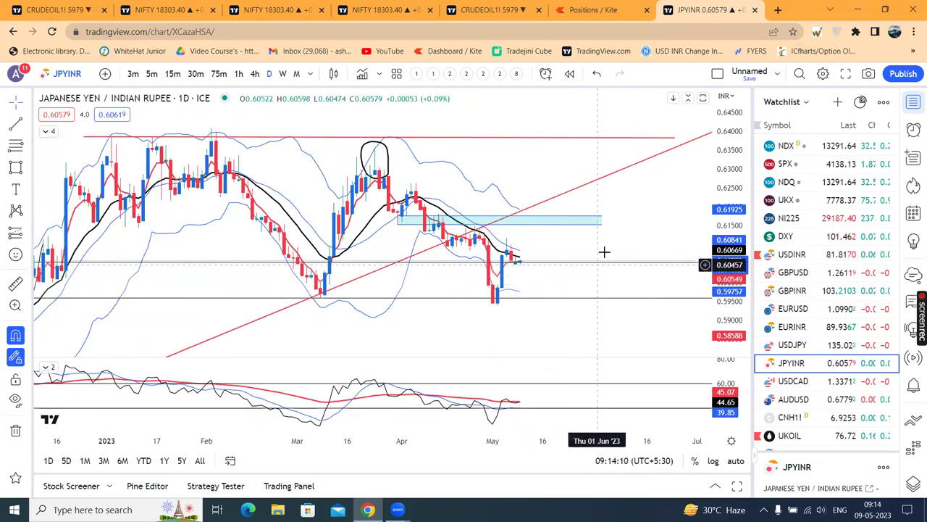
{"action": "scroll", "coordinate": [592, 261], "scroll_direction": "up", "scroll_amount": 1}
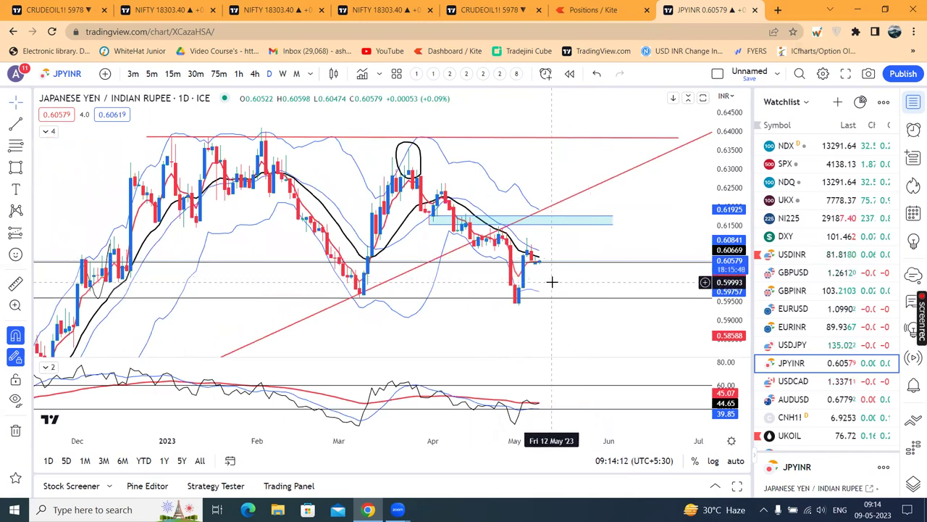
{"action": "left_click", "coordinate": [531, 264]}
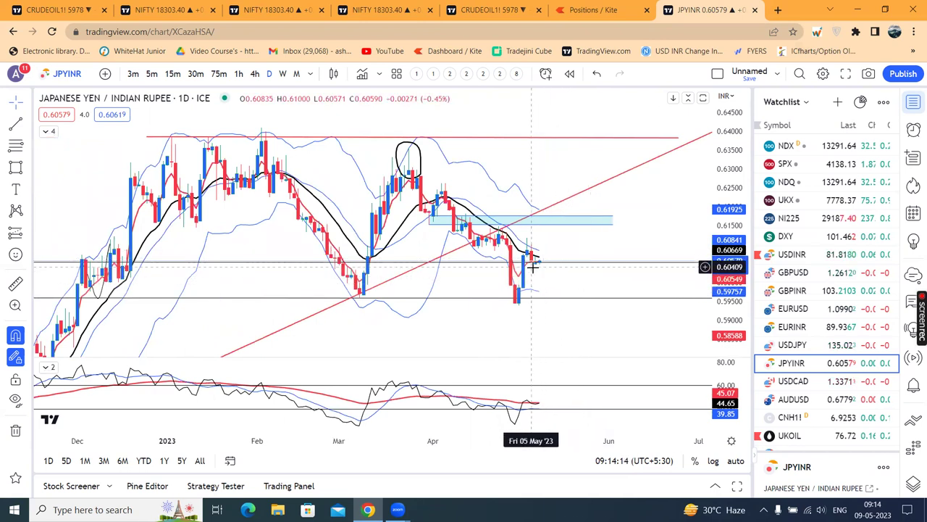
{"action": "scroll", "coordinate": [567, 291], "scroll_direction": "up", "scroll_amount": 1}
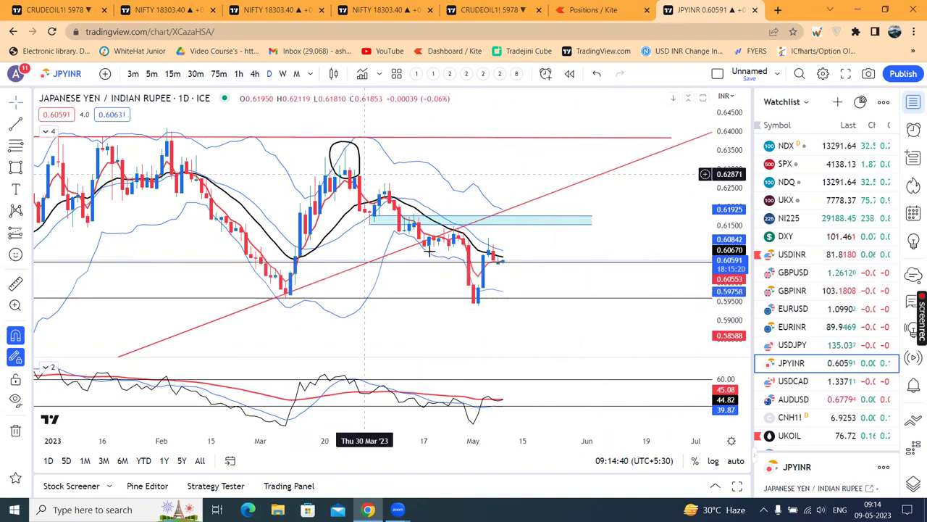
View JPYINR on the 4-hour and 1-hour timeframes, fitting the price action since early May in view
{"action": "left_click", "coordinate": [255, 74]}
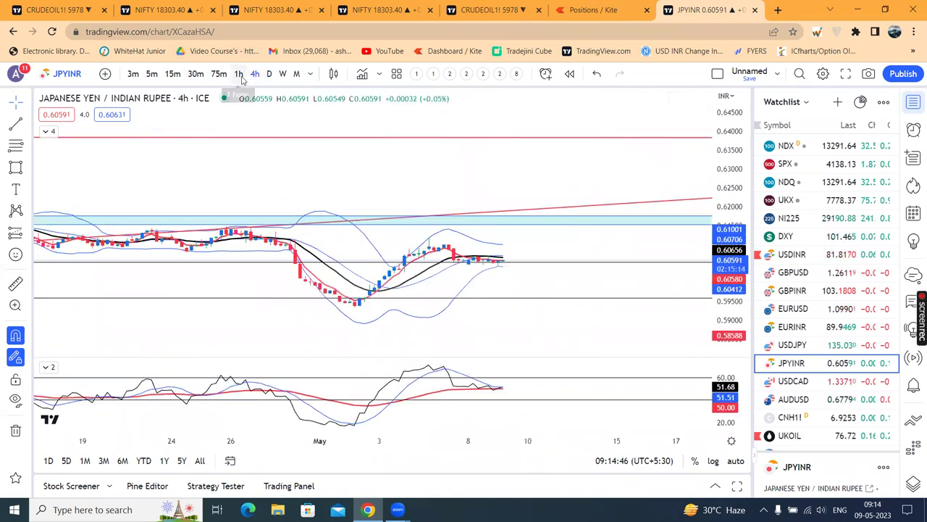
{"action": "left_click_drag", "start_coordinate": [718, 297], "coordinate": [719, 268]}
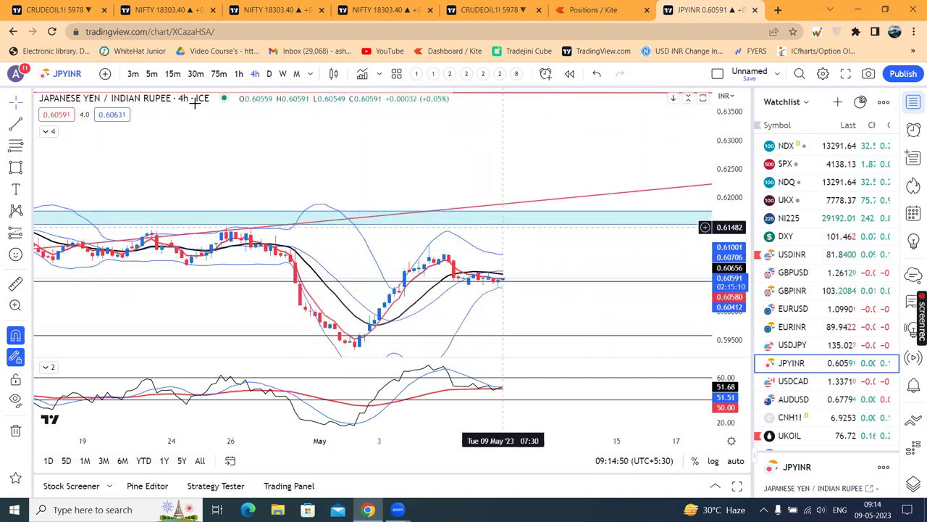
{"action": "left_click", "coordinate": [238, 73]}
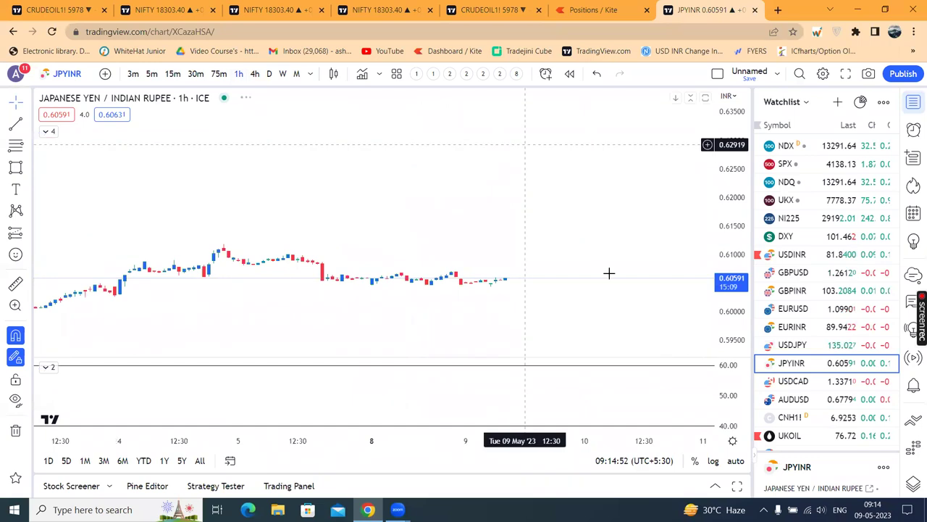
{"action": "left_click_drag", "start_coordinate": [673, 310], "coordinate": [629, 142]}
{"action": "scroll", "coordinate": [629, 142], "scroll_direction": "down", "scroll_amount": 2}
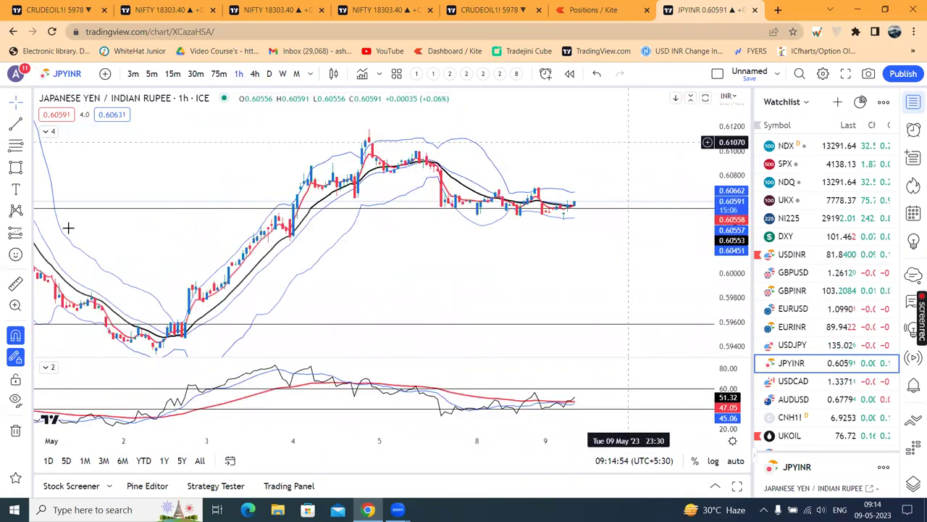
Sketch a descending zigzag with the Brush beside the latest JPYINR hourly candles, starting at about 0.6107 on 9 May
{"action": "left_click", "coordinate": [27, 168]}
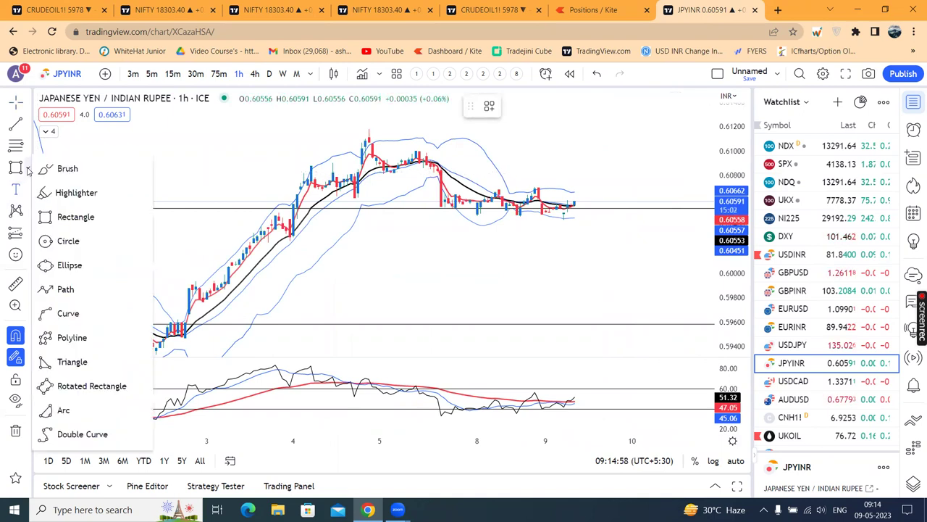
{"action": "left_click", "coordinate": [69, 169]}
{"action": "left_click_drag", "start_coordinate": [546, 141], "coordinate": [616, 175]}
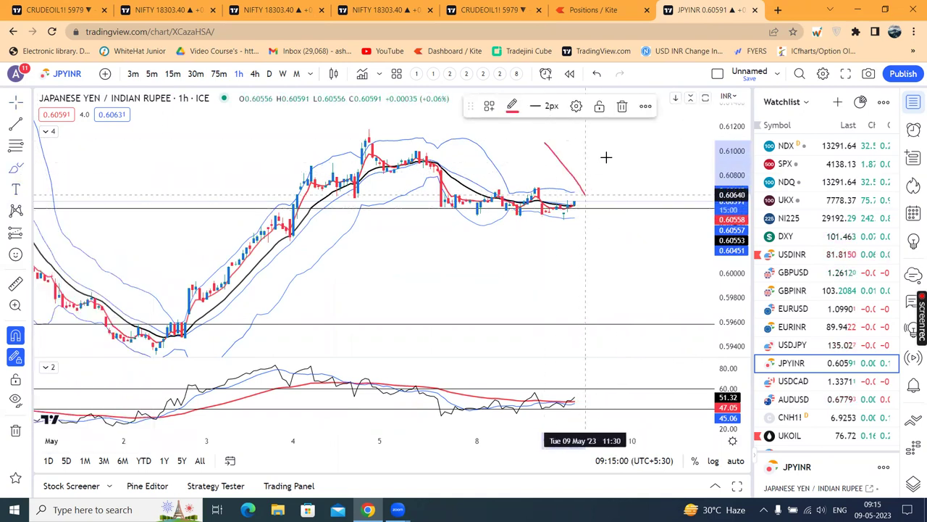
{"action": "mouse_move", "coordinate": [636, 210]}
{"action": "left_mouse_down"}
{"action": "mouse_move", "coordinate": [646, 182]}
{"action": "mouse_move", "coordinate": [676, 230]}
{"action": "left_mouse_up"}
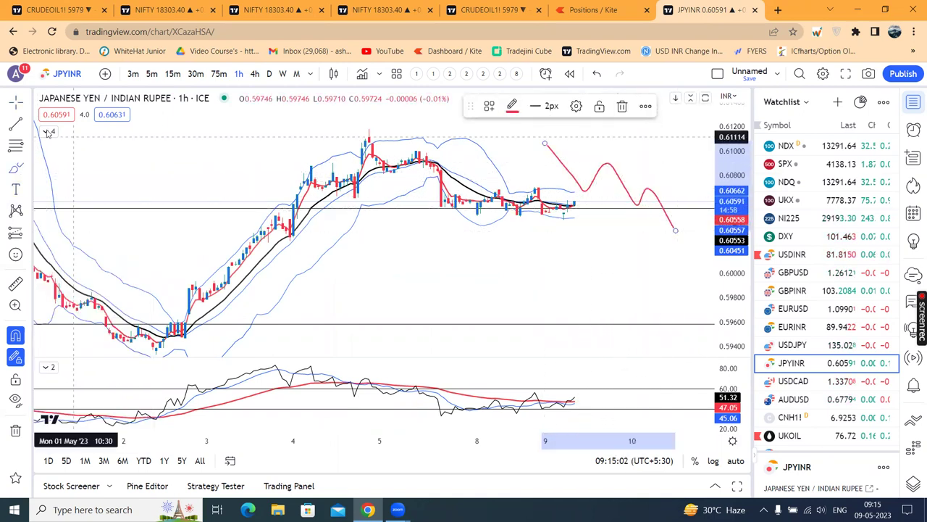
{"action": "left_click", "coordinate": [13, 104]}
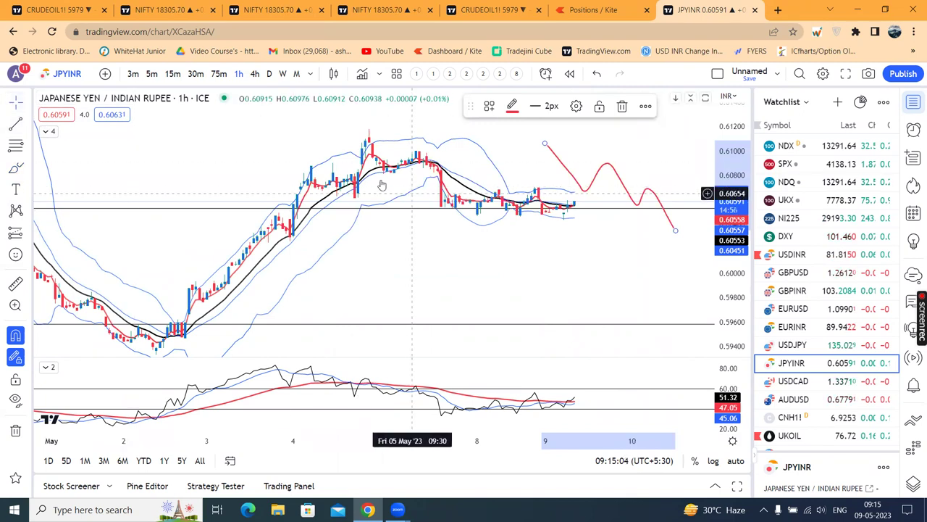
Return JPYINR to the daily timeframe and delete the red brush stroke over the latest candles
{"action": "left_click", "coordinate": [269, 74]}
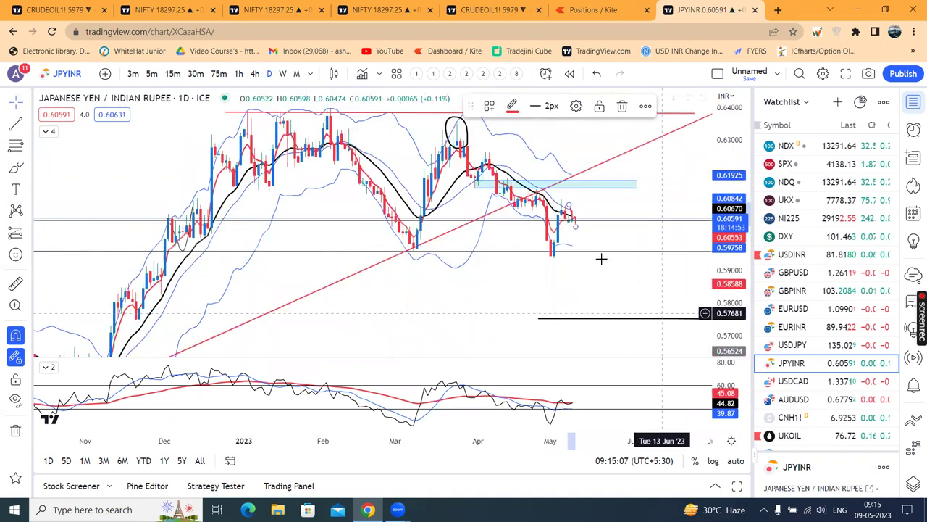
{"action": "scroll", "coordinate": [602, 254], "scroll_direction": "up", "scroll_amount": 3}
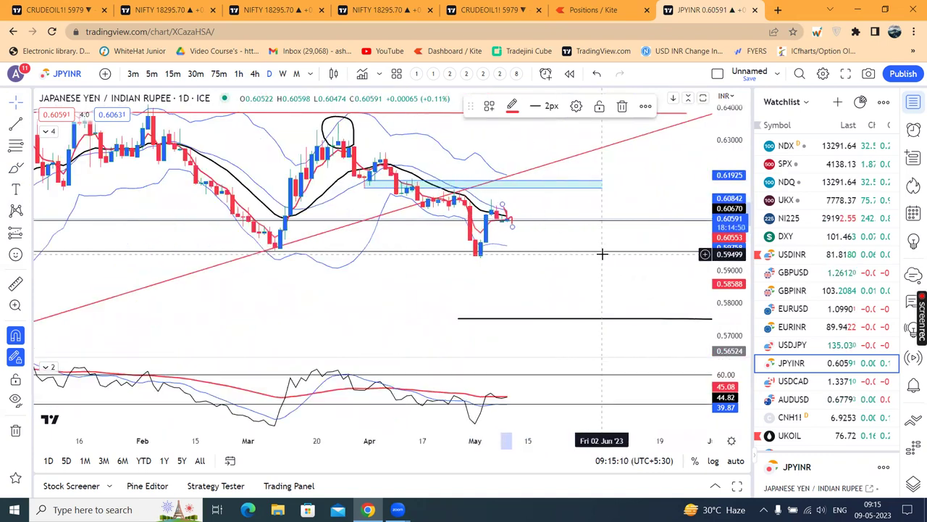
{"action": "left_click", "coordinate": [622, 106]}
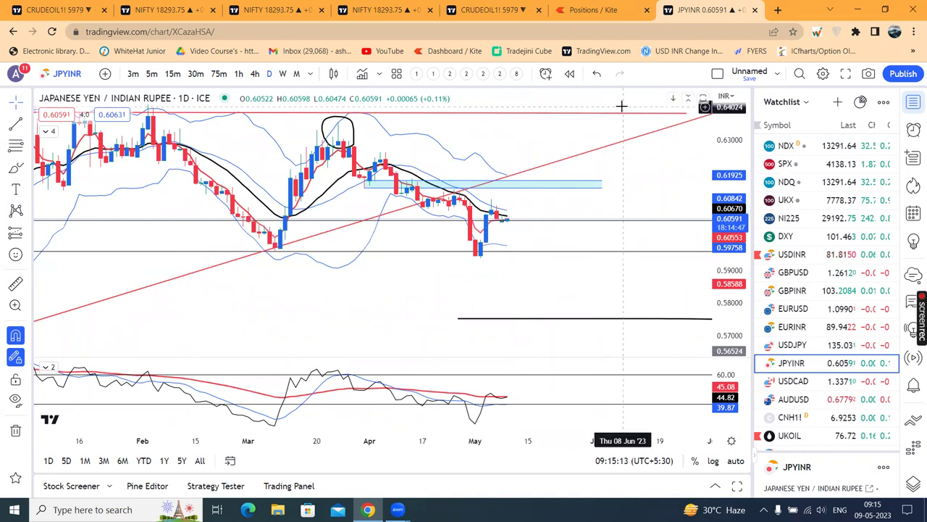
Open the USDCAD daily chart, dismiss the BANDHANBNK price alert, and examine the latest drop toward the lower black support line
{"action": "left_click", "coordinate": [809, 383]}
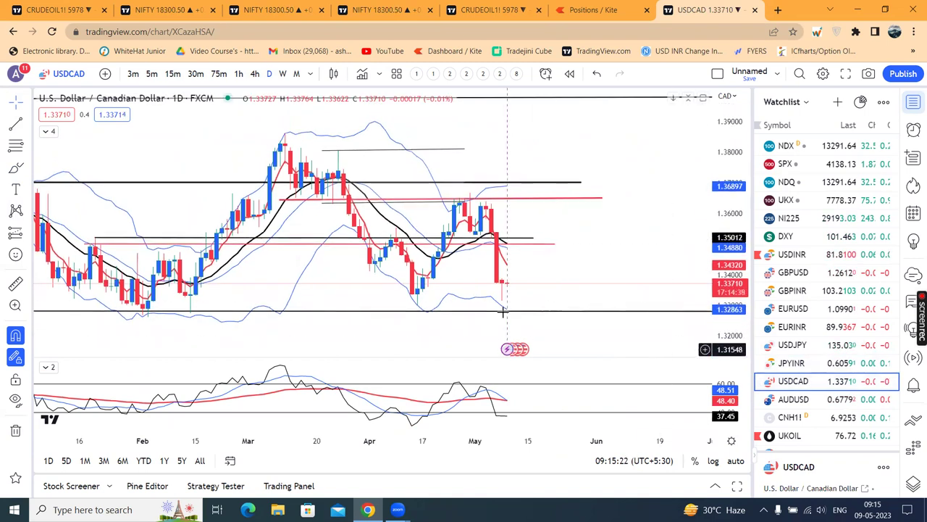
{"action": "left_click_drag", "start_coordinate": [505, 302], "coordinate": [437, 263]}
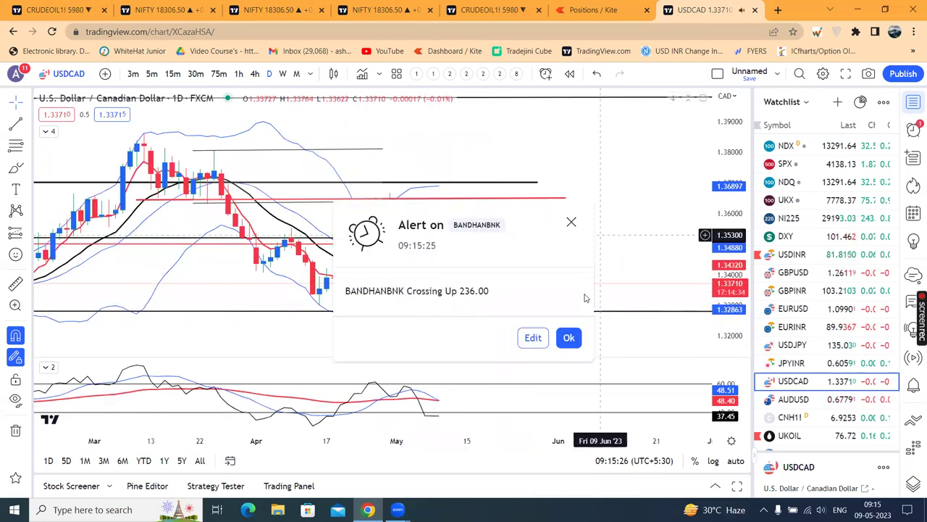
{"action": "left_click", "coordinate": [569, 338]}
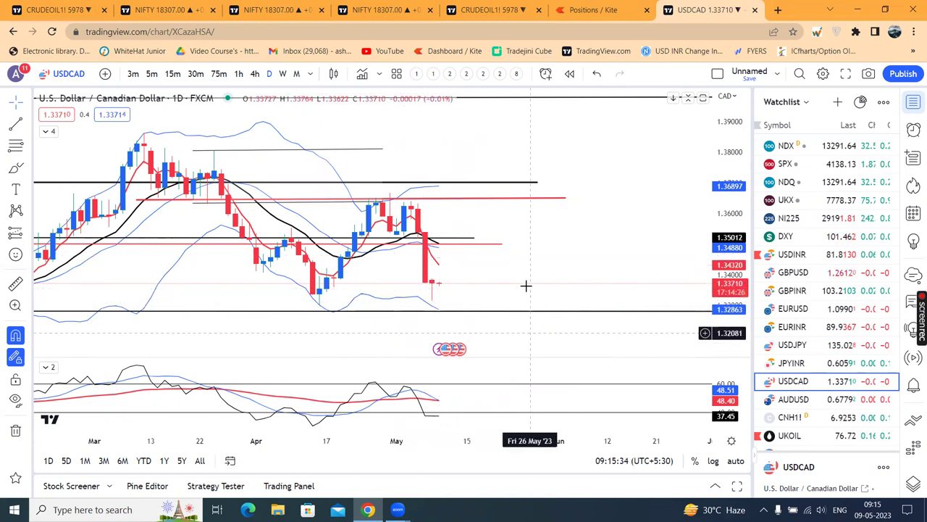
{"action": "scroll", "coordinate": [396, 331], "scroll_direction": "down", "scroll_amount": 1}
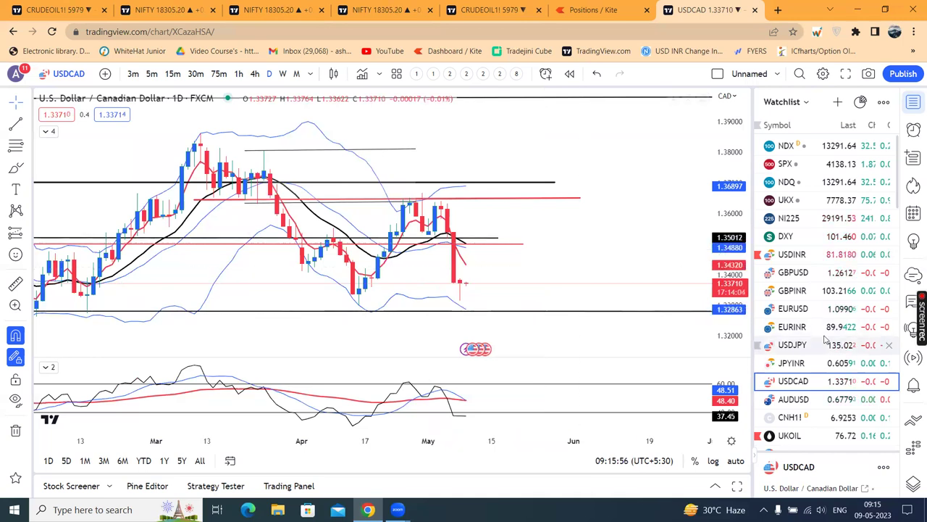
Open the AUDUSD daily chart and examine the latest candles against the upper edge of the light blue range box
{"action": "left_click", "coordinate": [796, 400]}
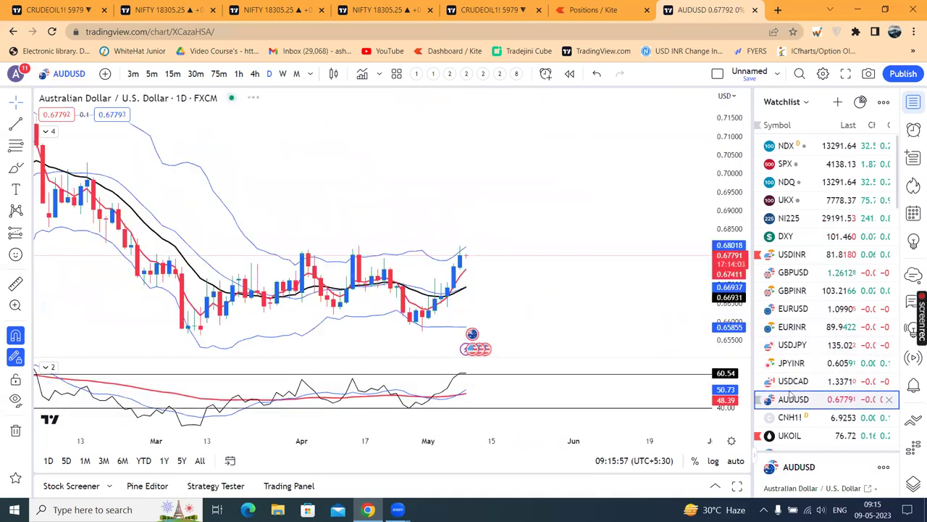
{"action": "scroll", "coordinate": [640, 300], "scroll_direction": "down", "scroll_amount": 1}
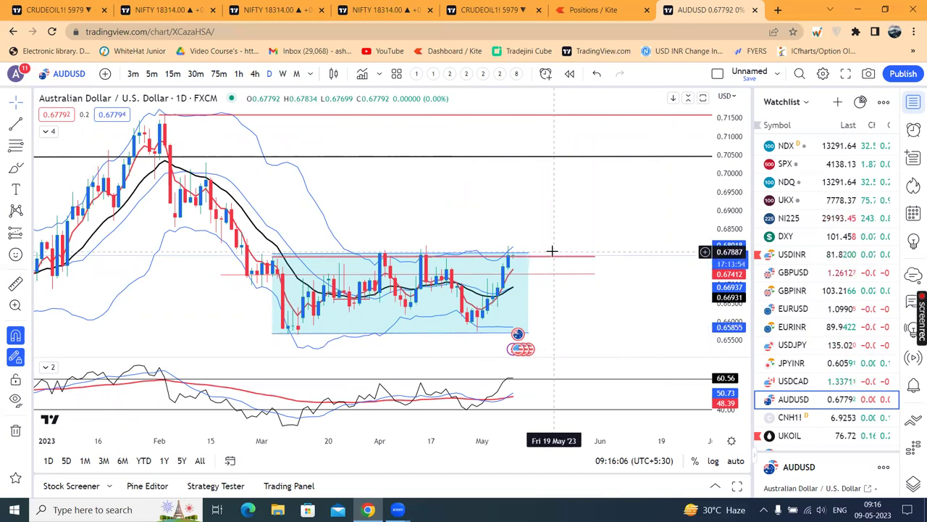
{"action": "scroll", "coordinate": [613, 312], "scroll_direction": "down", "scroll_amount": 1}
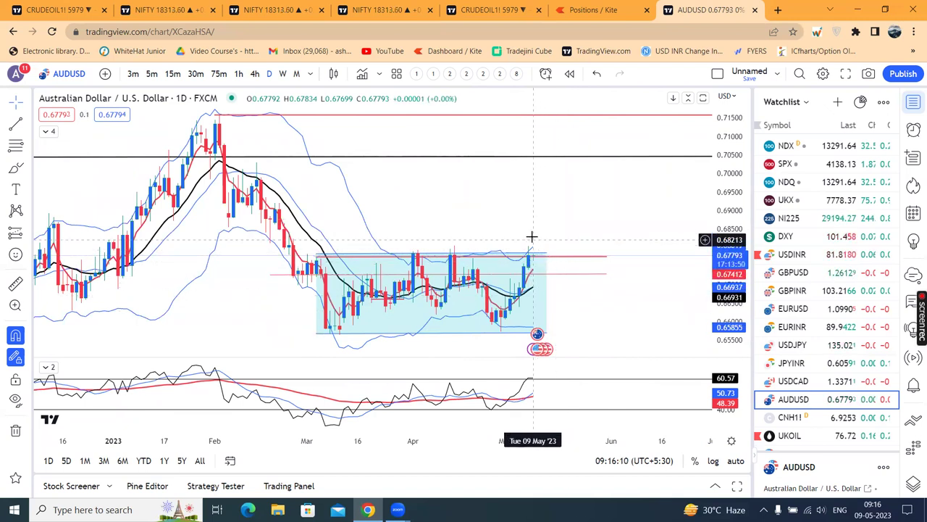
{"action": "scroll", "coordinate": [624, 324], "scroll_direction": "down", "scroll_amount": 1}
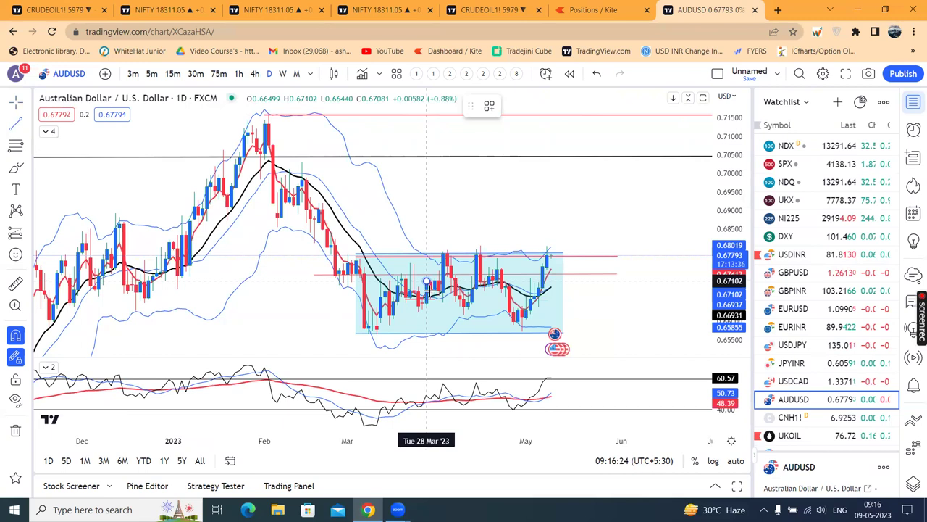
Draw a dashed red vertical line matching the AUDUSD range box's height and move it above the box's upper edge at 3 Apr
{"action": "left_click", "coordinate": [609, 271]}
{"action": "left_click", "coordinate": [668, 106]}
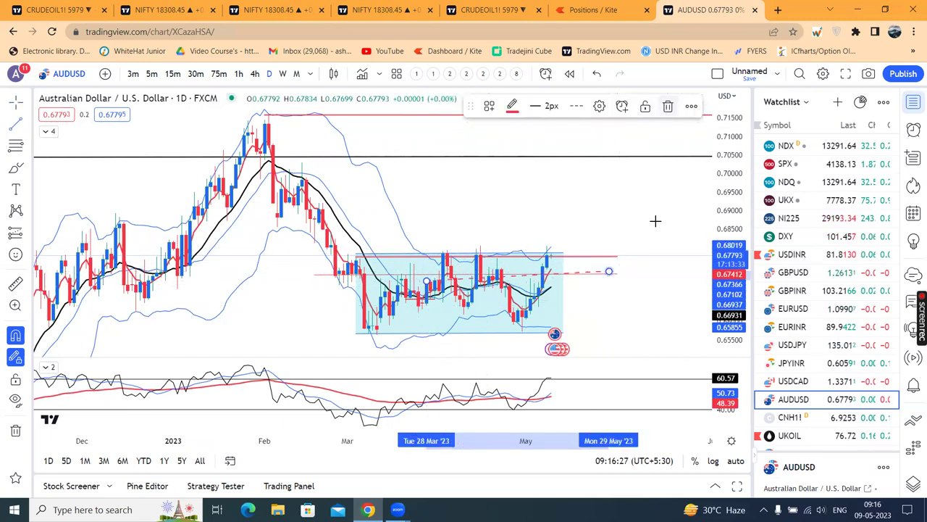
{"action": "left_click", "coordinate": [587, 252]}
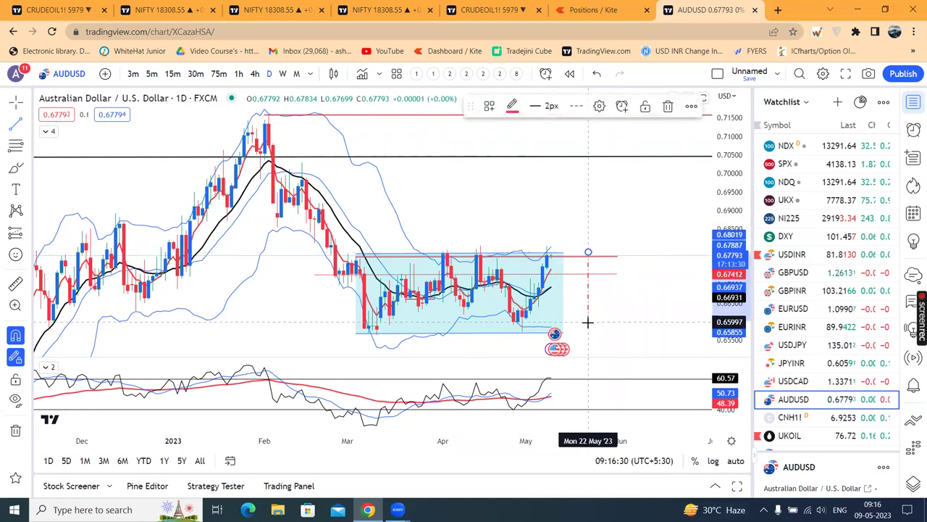
{"action": "left_click", "coordinate": [586, 313]}
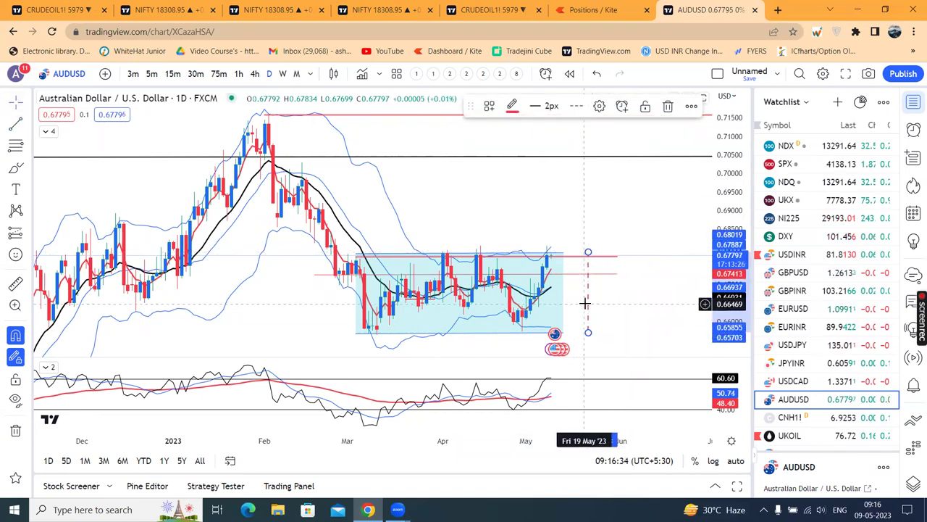
{"action": "left_click_drag", "start_coordinate": [586, 303], "coordinate": [442, 220]}
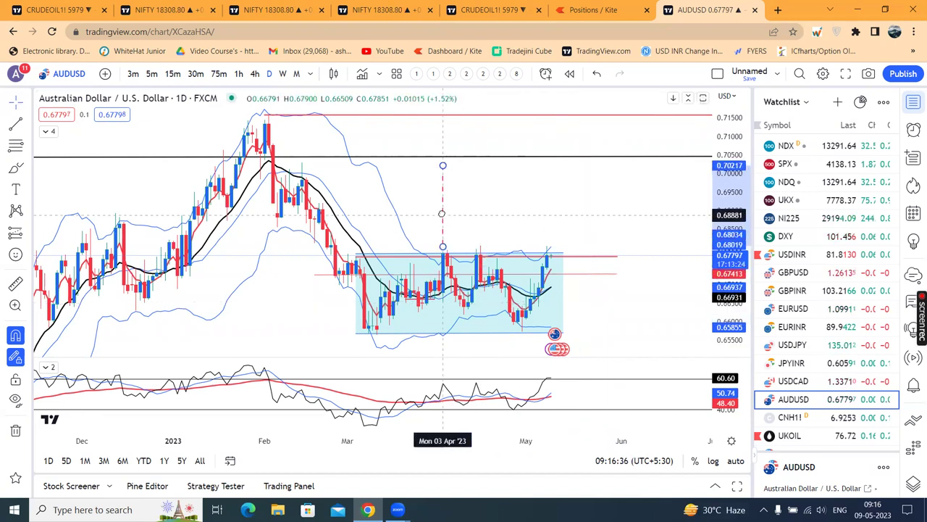
{"action": "left_click", "coordinate": [555, 209]}
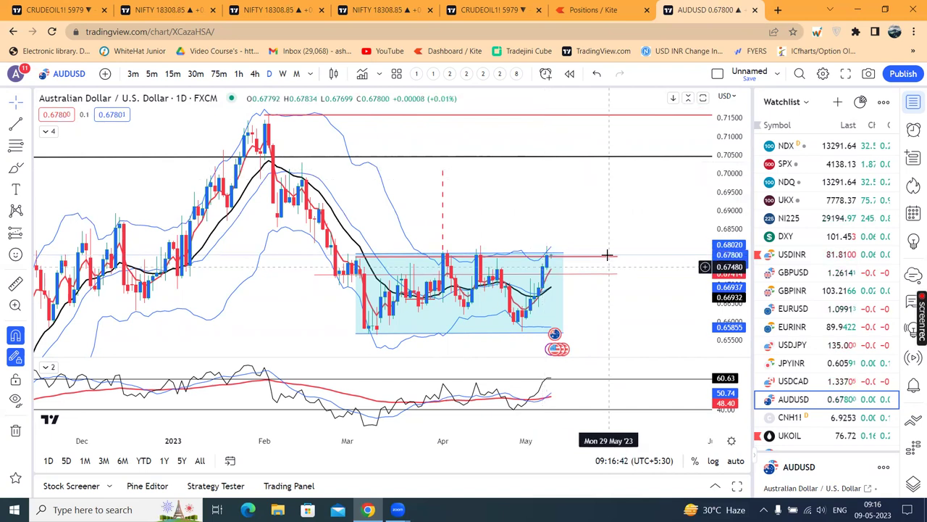
{"action": "left_click", "coordinate": [538, 254]}
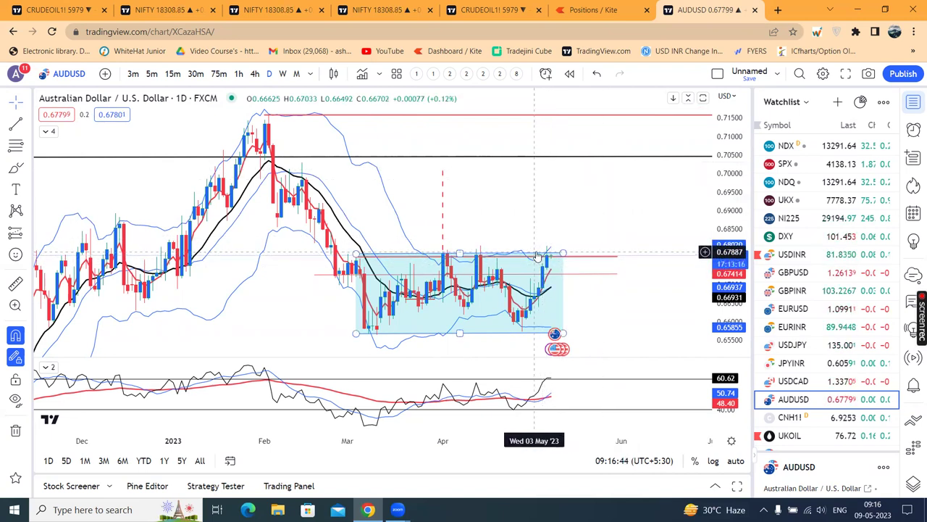
{"action": "left_click", "coordinate": [557, 233]}
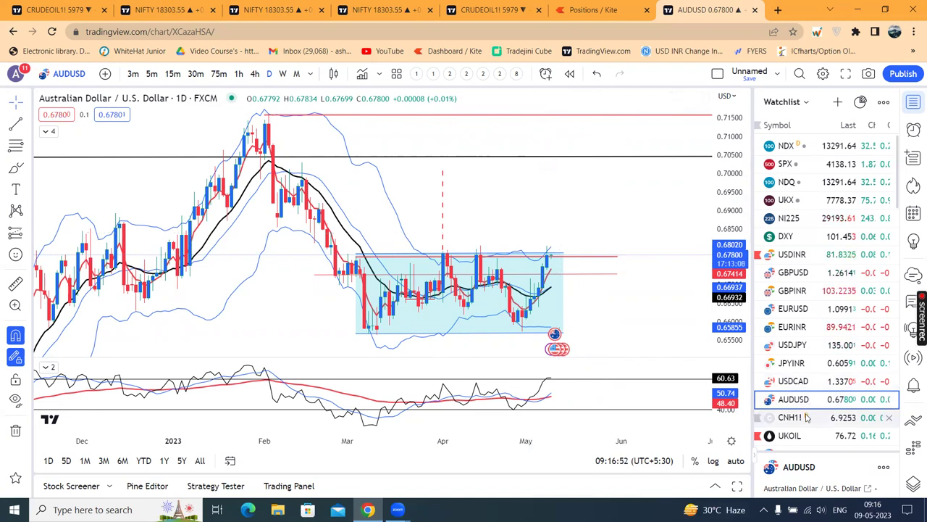
Open the CNH1! daily chart and examine the latest candles against the middle and upper red horizontal lines
{"action": "key", "text": "Down"}
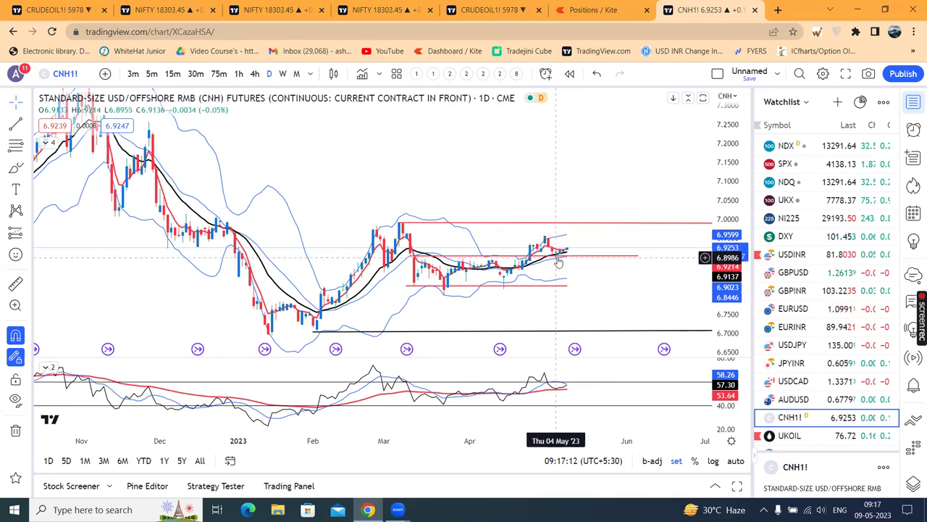
{"action": "scroll", "coordinate": [648, 273], "scroll_direction": "up", "scroll_amount": 2}
{"action": "scroll", "coordinate": [654, 253], "scroll_direction": "up", "scroll_amount": 4}
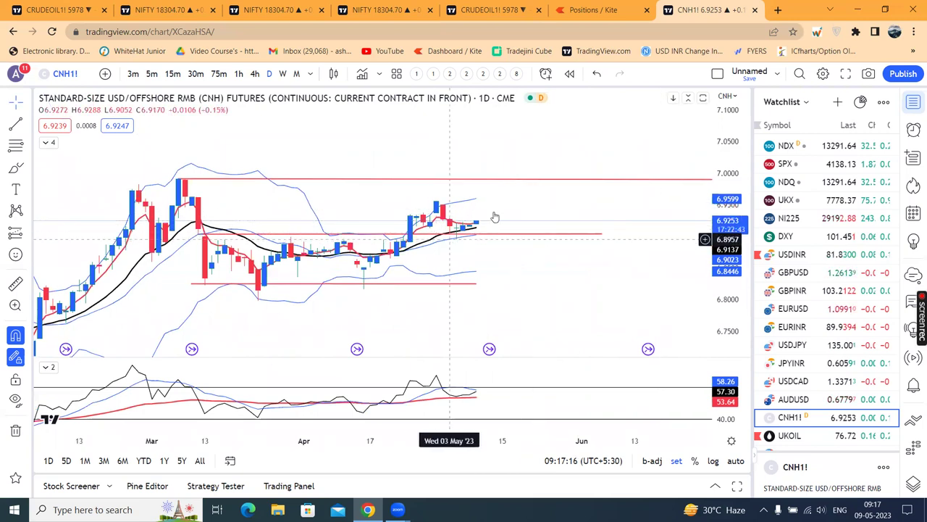
{"action": "scroll", "coordinate": [532, 216], "scroll_direction": "down", "scroll_amount": 2}
{"action": "scroll", "coordinate": [532, 216], "scroll_direction": "down", "scroll_amount": 2}
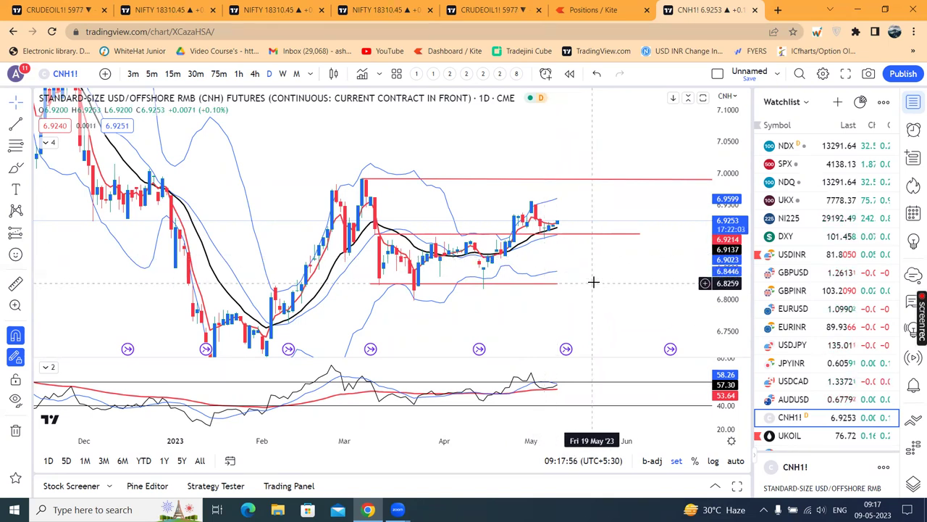
Open the UKOIL daily chart and examine the red W-shaped sketch and its neckline beside the latest candles
{"action": "left_click", "coordinate": [806, 436]}
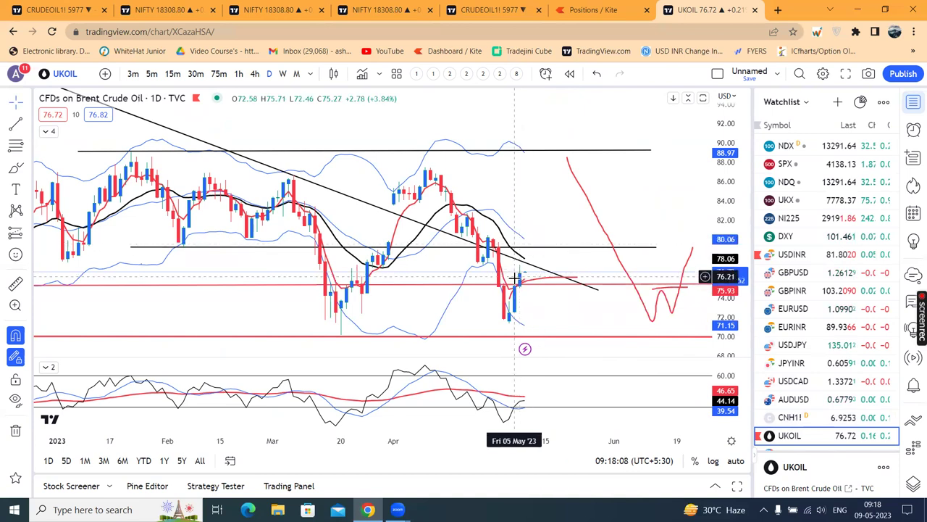
{"action": "left_click_drag", "start_coordinate": [602, 215], "coordinate": [555, 201]}
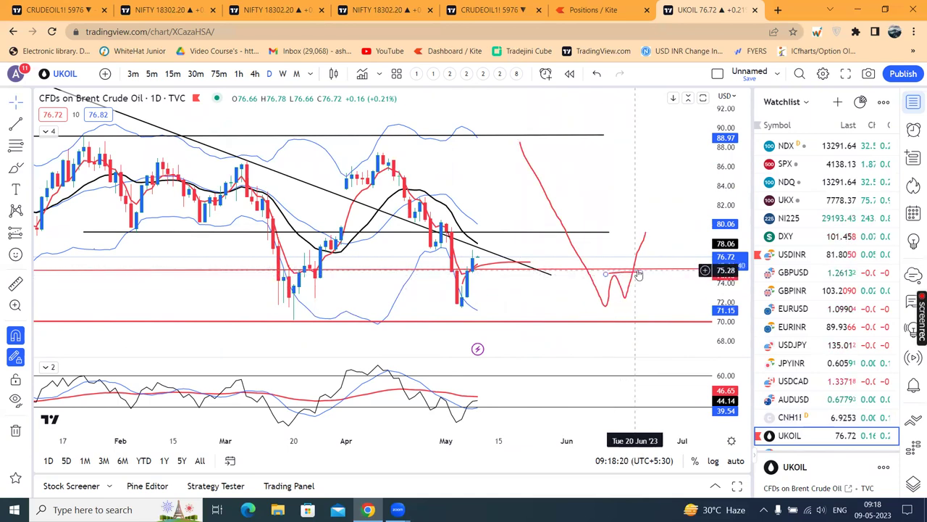
{"action": "left_click", "coordinate": [640, 274]}
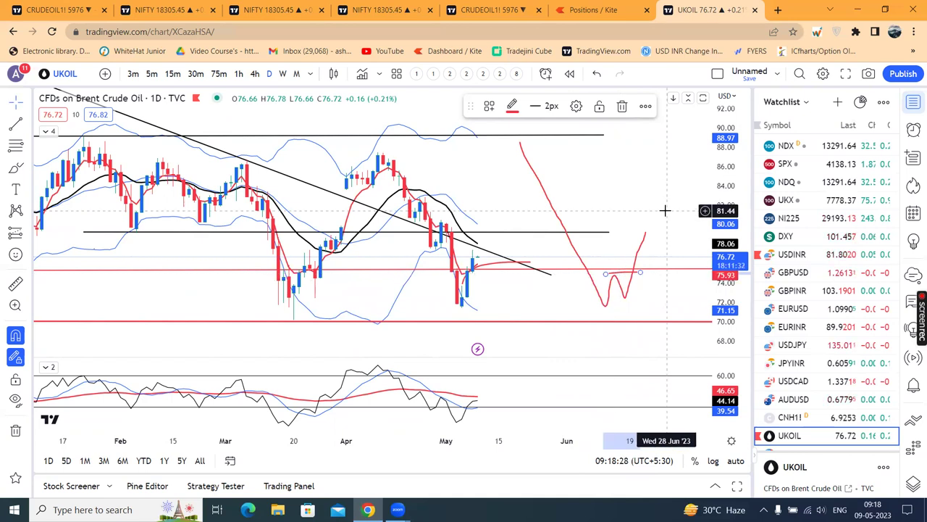
{"action": "scroll", "coordinate": [665, 210], "scroll_direction": "up", "scroll_amount": 1}
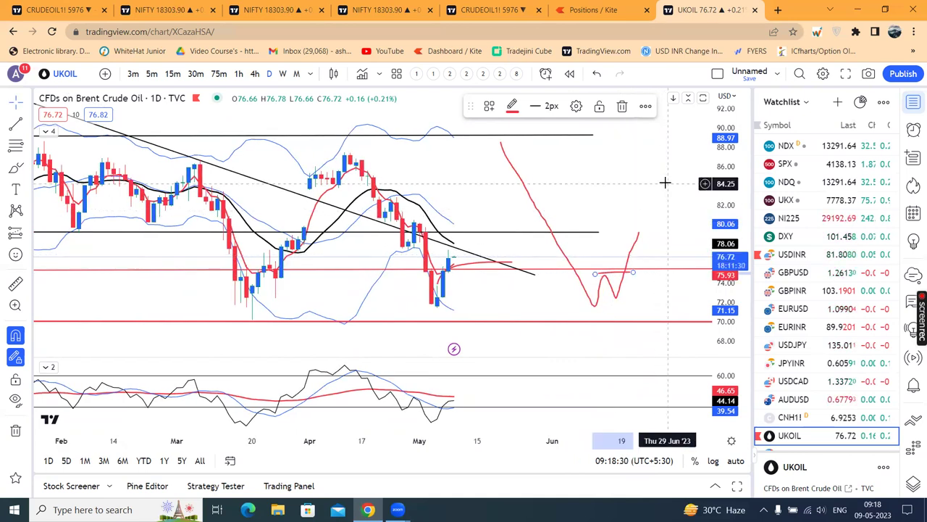
Draw three narrow candle-like rectangles after the latest UKOIL candle, the third spanning about 76.33 to 73.84
{"action": "left_click", "coordinate": [25, 170]}
{"action": "left_click", "coordinate": [65, 215]}
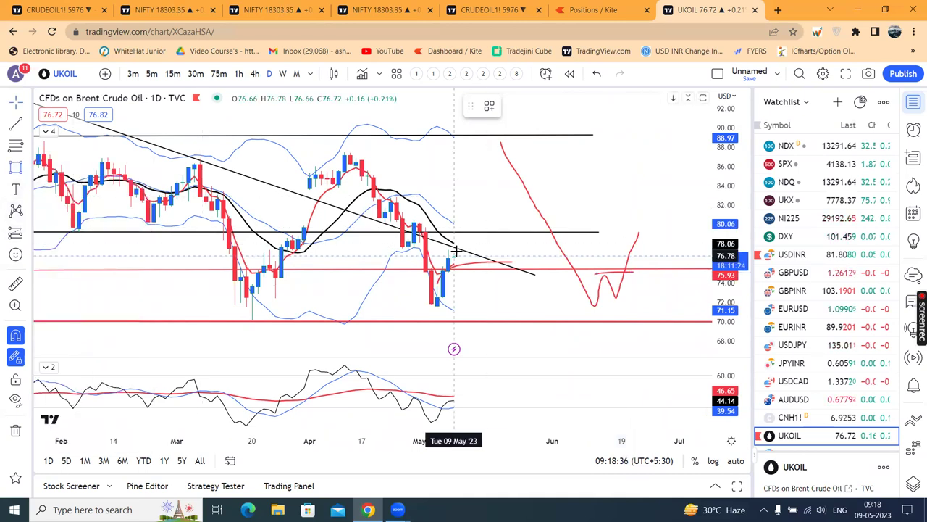
{"action": "left_click_drag", "start_coordinate": [455, 251], "coordinate": [456, 281]}
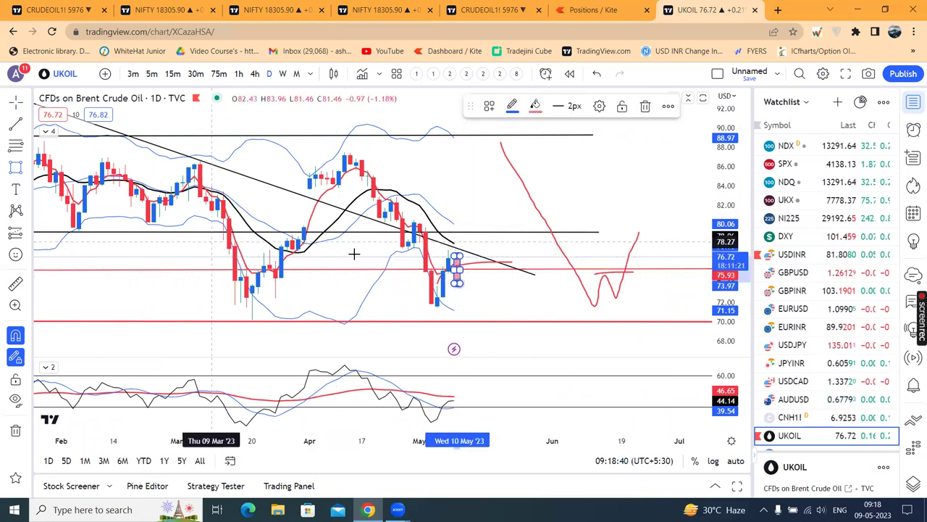
{"action": "left_click_drag", "start_coordinate": [468, 266], "coordinate": [485, 257]}
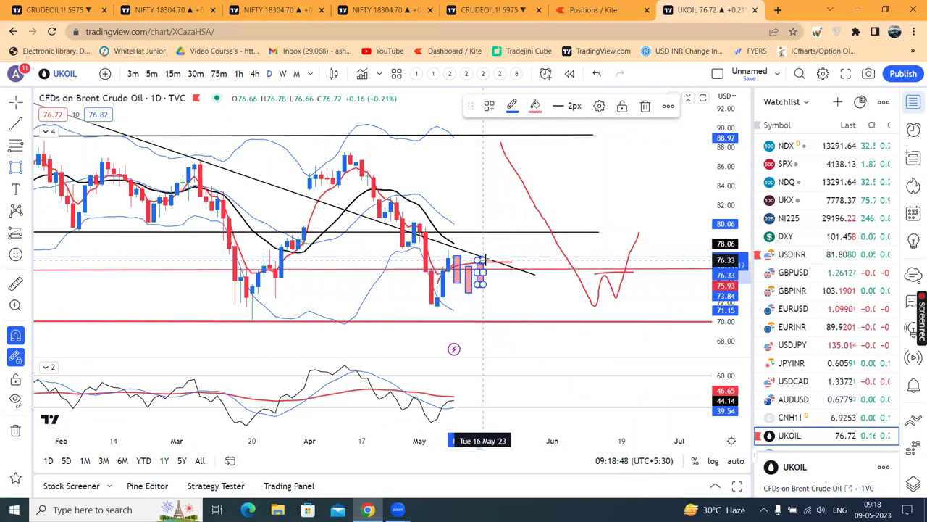
Fill the third rectangle green and draw a fourth green one at 18 May spanning about 74.90 to 78.08
{"action": "left_click", "coordinate": [535, 106]}
{"action": "left_click", "coordinate": [577, 147]}
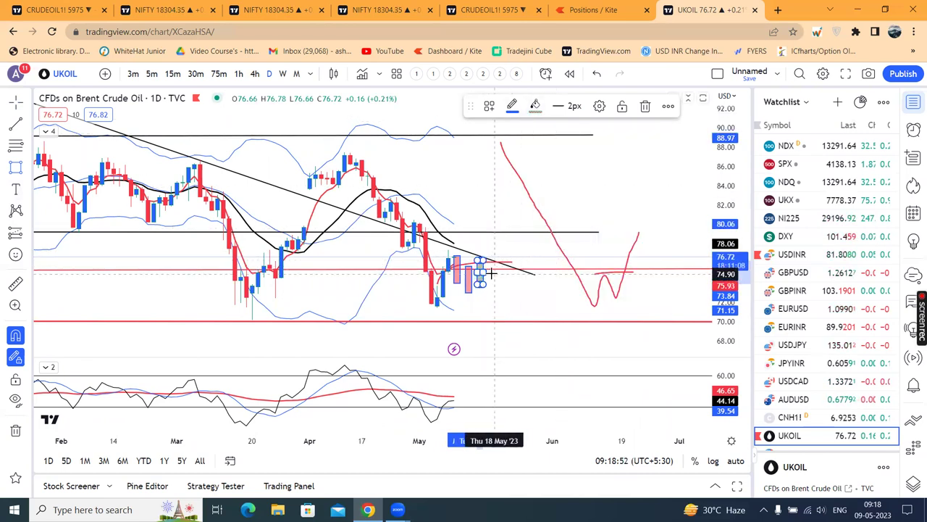
{"action": "left_click_drag", "start_coordinate": [500, 262], "coordinate": [497, 244]}
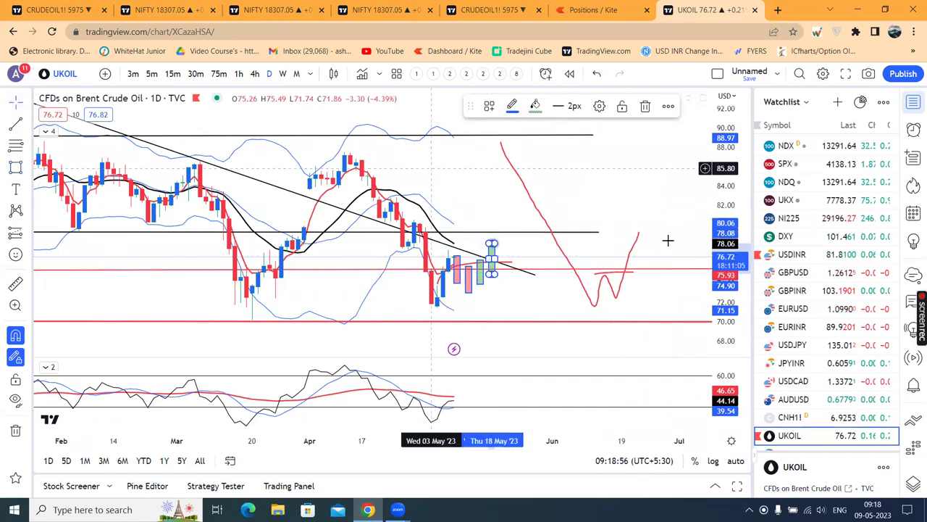
{"action": "left_click", "coordinate": [616, 210]}
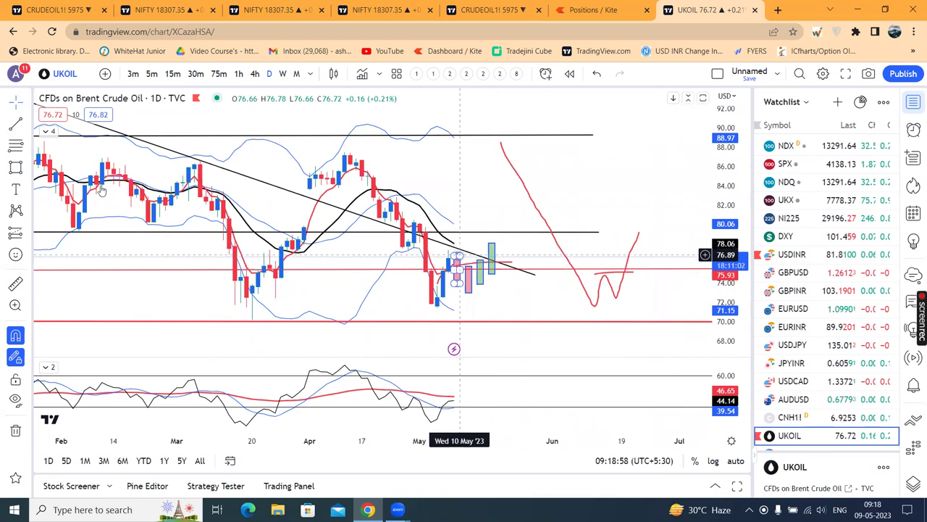
Draw a dashed red trend line across the UKOIL rectangles from 9 May at 76.78 to 26 May at about 77.02
{"action": "left_click", "coordinate": [16, 126]}
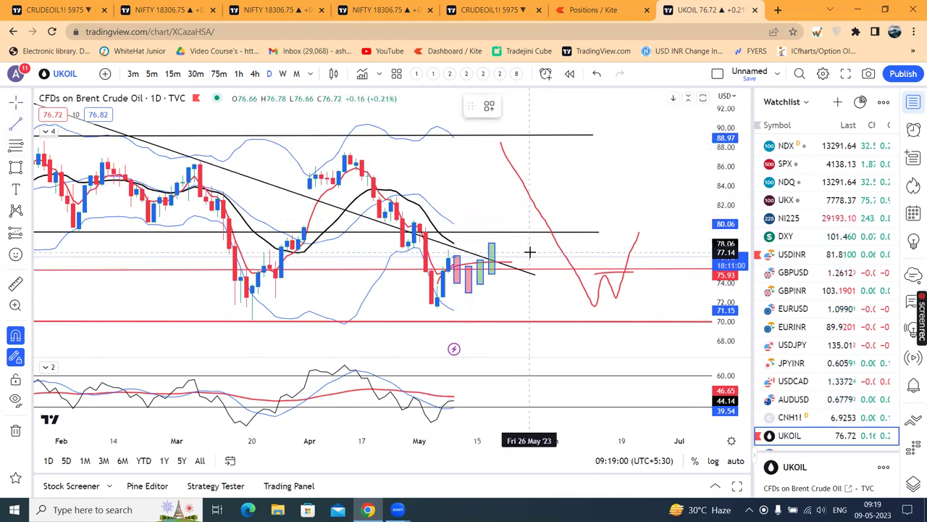
{"action": "left_click", "coordinate": [450, 253]}
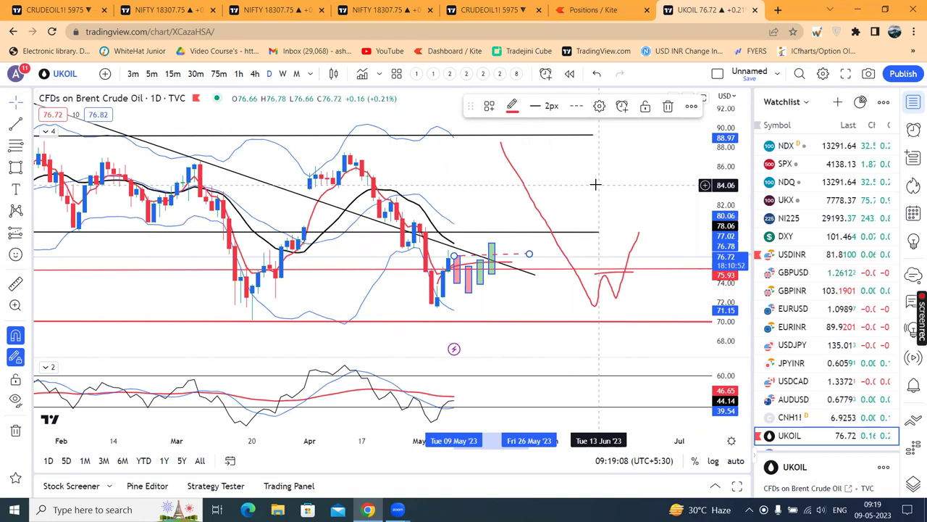
{"action": "left_click", "coordinate": [661, 123]}
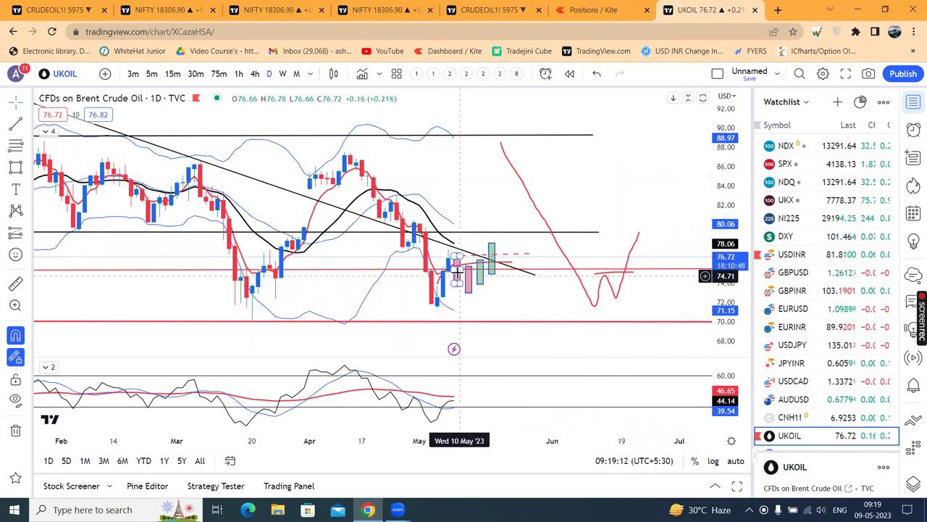
{"action": "scroll", "coordinate": [544, 210], "scroll_direction": "up", "scroll_amount": 3}
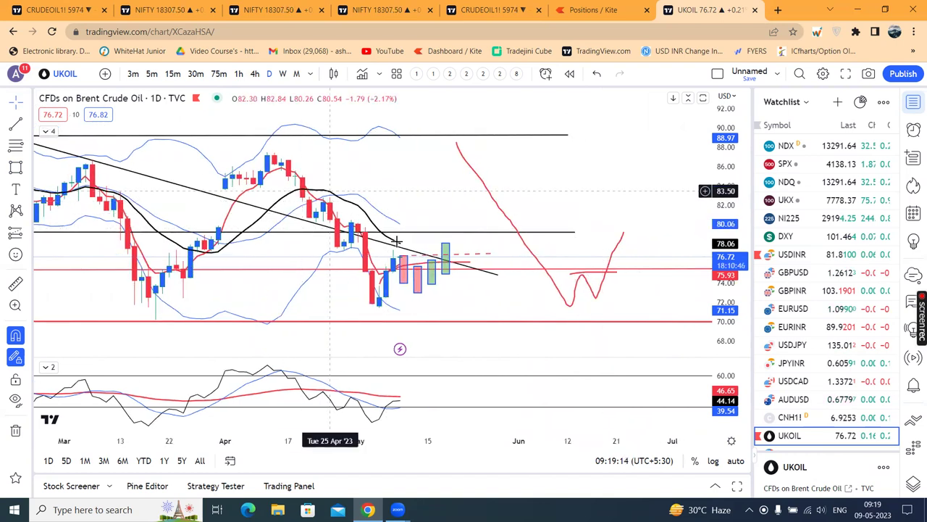
{"action": "scroll", "coordinate": [503, 280], "scroll_direction": "down", "scroll_amount": 1}
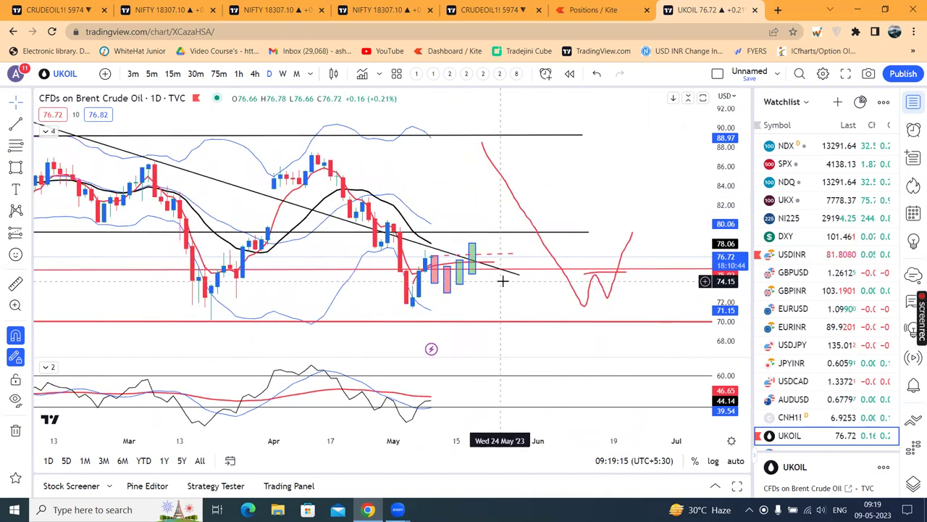
{"action": "scroll", "coordinate": [554, 182], "scroll_direction": "down", "scroll_amount": 1}
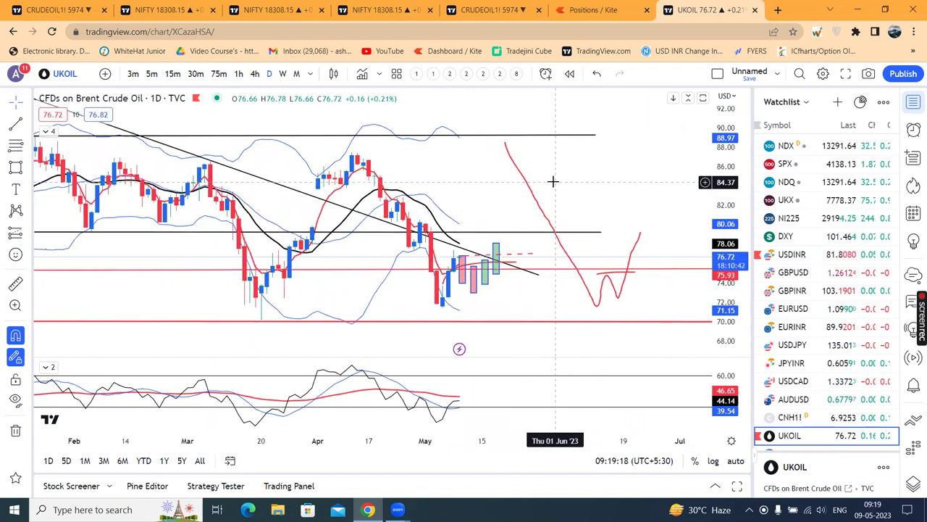
{"action": "scroll", "coordinate": [555, 182], "scroll_direction": "down", "scroll_amount": 1}
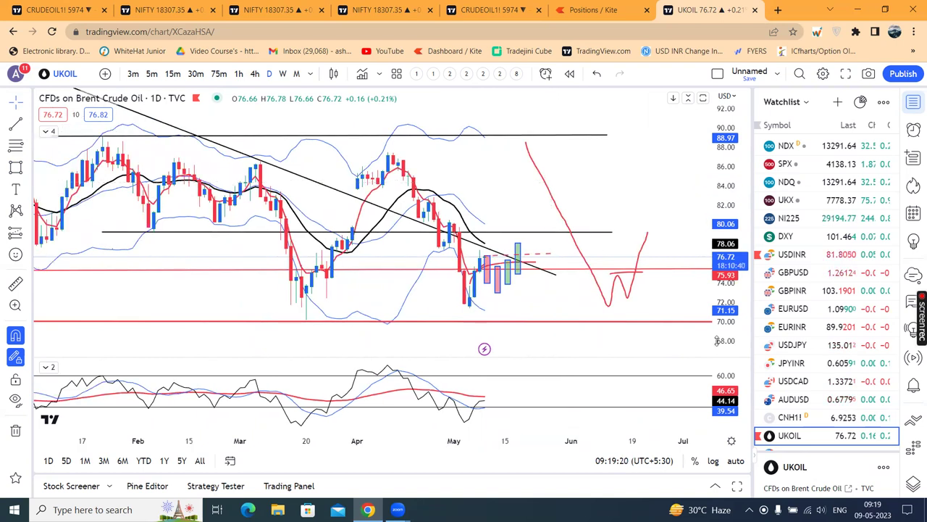
Open the US10Y daily chart and examine the latest candles between the red horizontal lines and the black support
{"action": "scroll", "coordinate": [770, 413], "scroll_direction": "down", "scroll_amount": 3}
{"action": "left_click", "coordinate": [799, 334]}
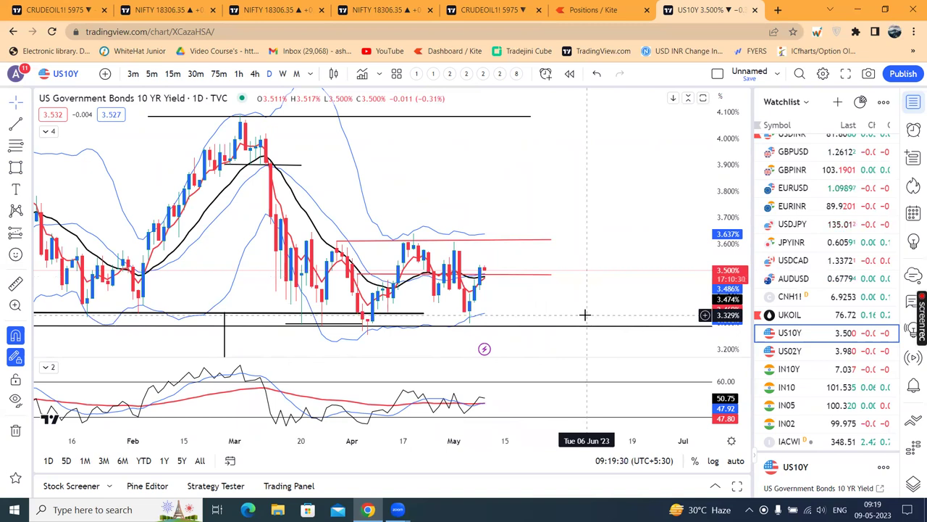
{"action": "scroll", "coordinate": [586, 314], "scroll_direction": "up", "scroll_amount": 1}
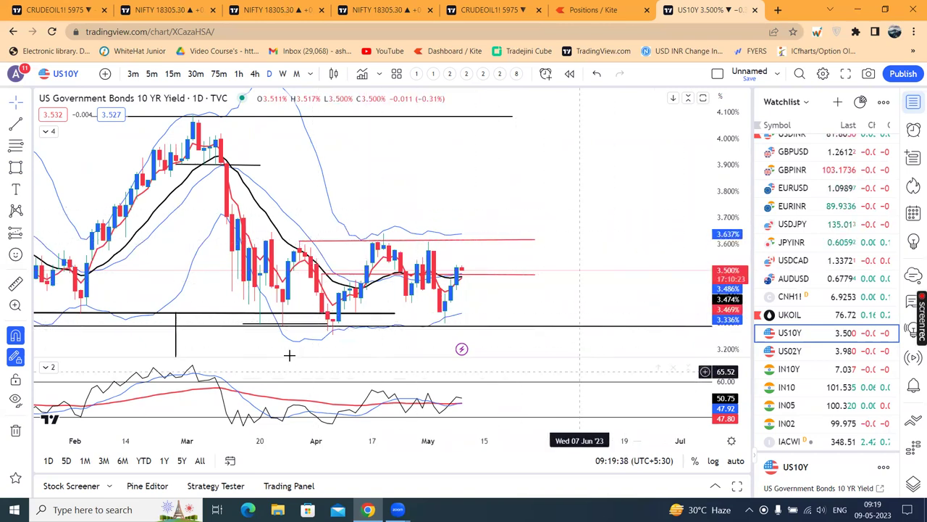
{"action": "scroll", "coordinate": [617, 289], "scroll_direction": "down", "scroll_amount": 1}
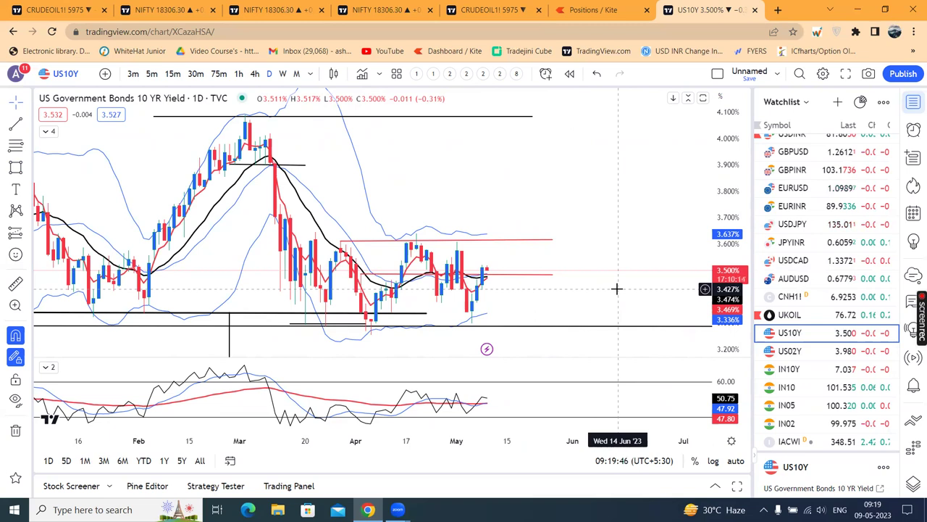
{"action": "scroll", "coordinate": [617, 288], "scroll_direction": "up", "scroll_amount": 1}
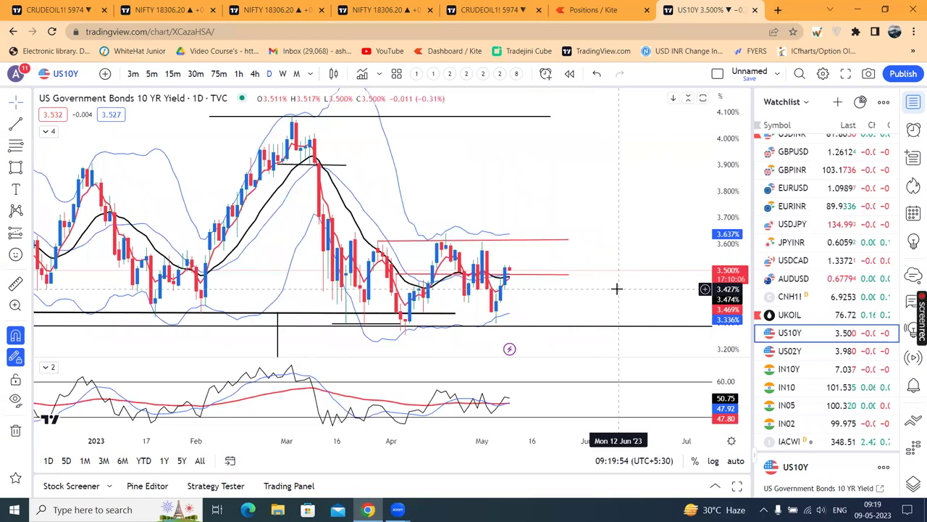
Open the US02Y daily chart and examine the latest candles against the light blue zone and the two black support lines
{"action": "left_click", "coordinate": [801, 351]}
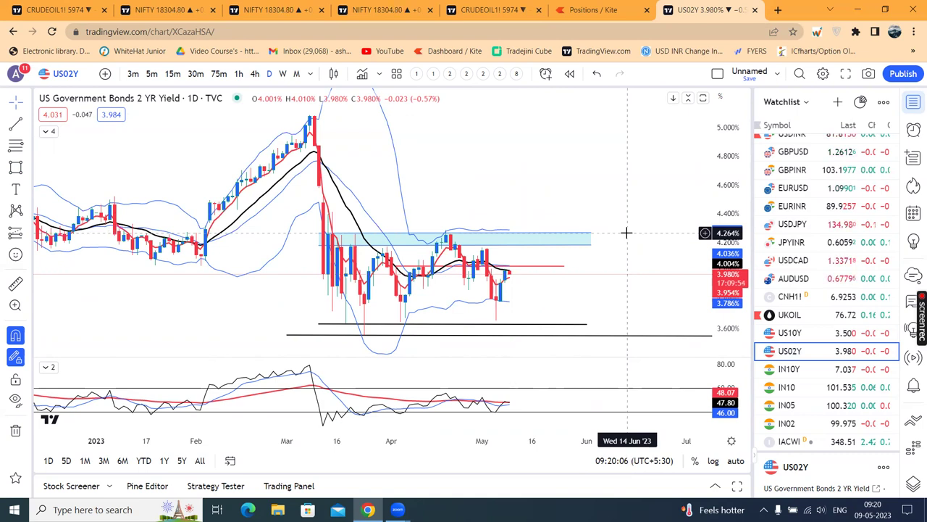
{"action": "scroll", "coordinate": [626, 233], "scroll_direction": "down", "scroll_amount": 1}
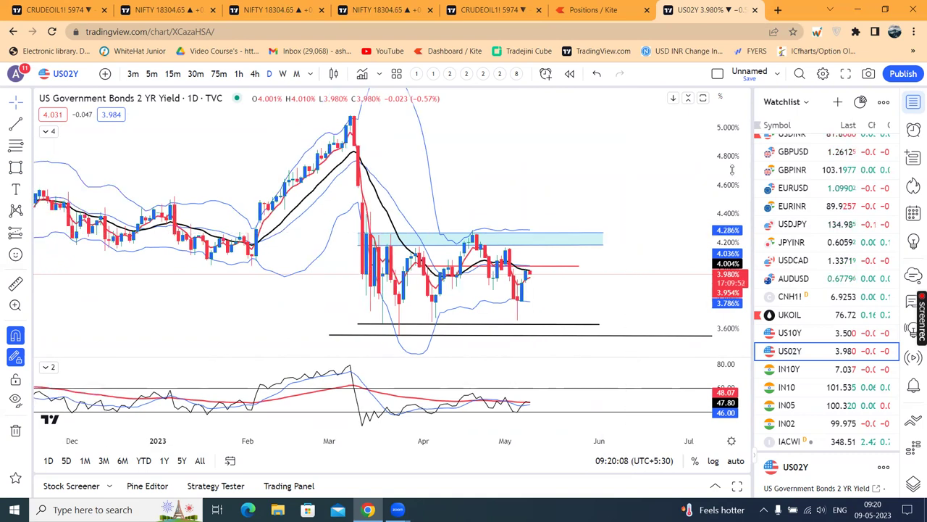
{"action": "left_click_drag", "start_coordinate": [739, 154], "coordinate": [738, 174]}
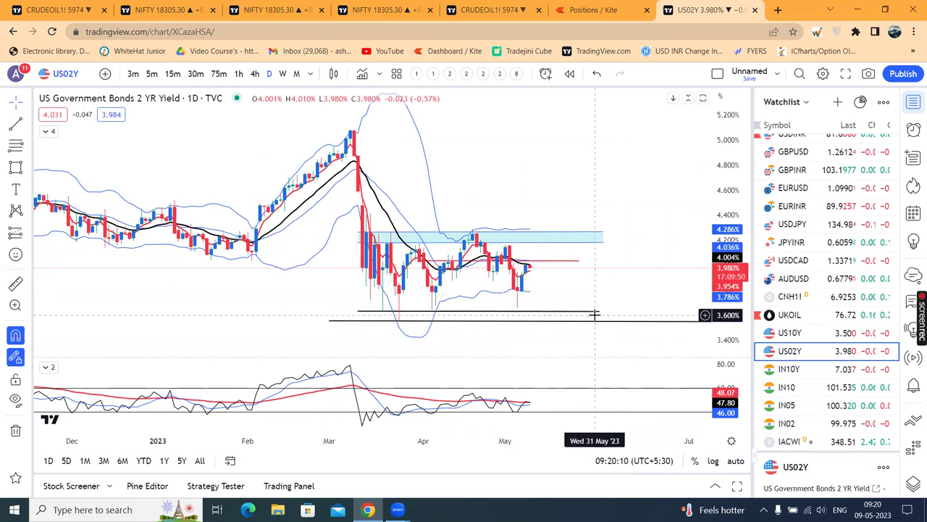
{"action": "left_click_drag", "start_coordinate": [595, 313], "coordinate": [600, 312]}
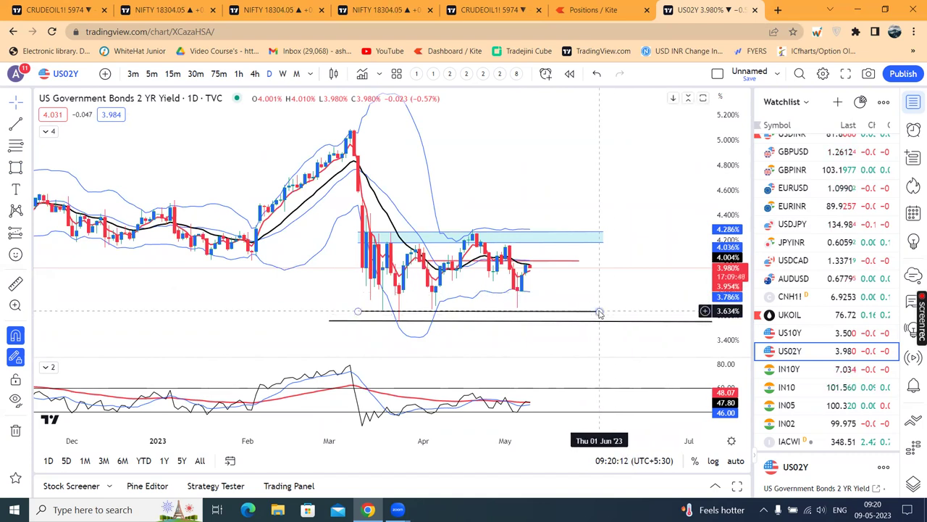
Open the US10Y daily chart and extend the upper red line to early June, levelling its end at about 3.61%
{"action": "left_click", "coordinate": [604, 236]}
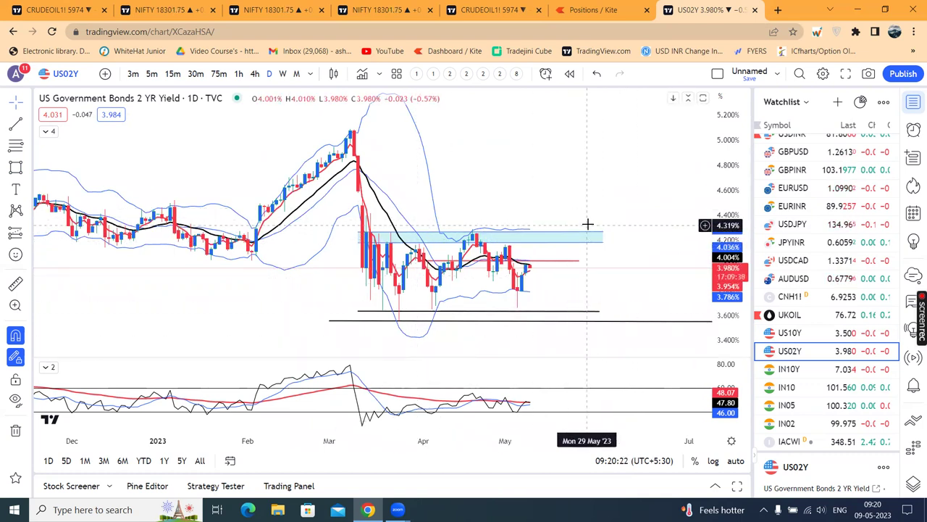
{"action": "scroll", "coordinate": [592, 200], "scroll_direction": "up", "scroll_amount": 1}
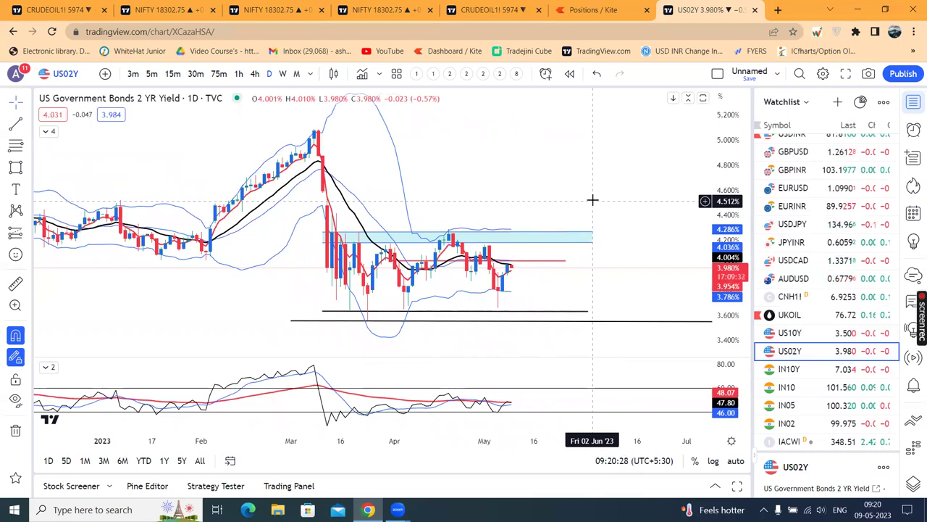
{"action": "left_click", "coordinate": [813, 337]}
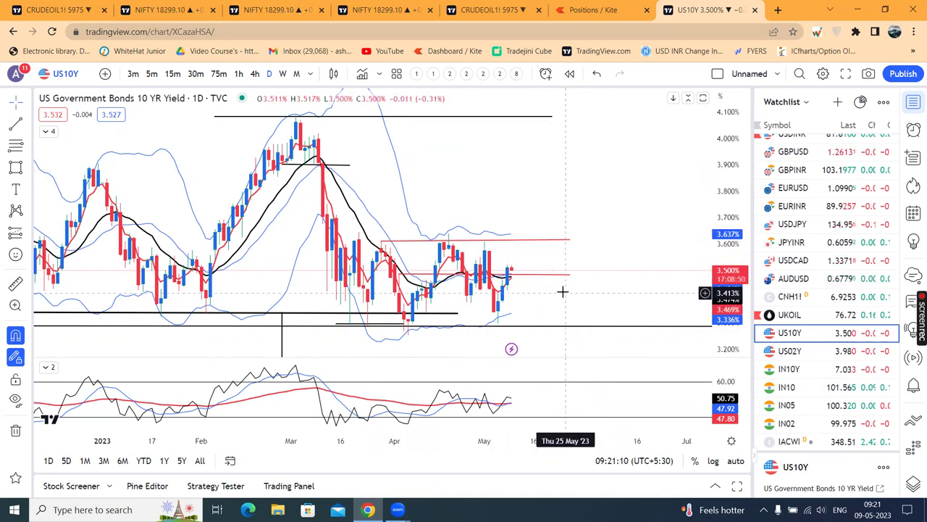
{"action": "left_click_drag", "start_coordinate": [572, 241], "coordinate": [595, 245]}
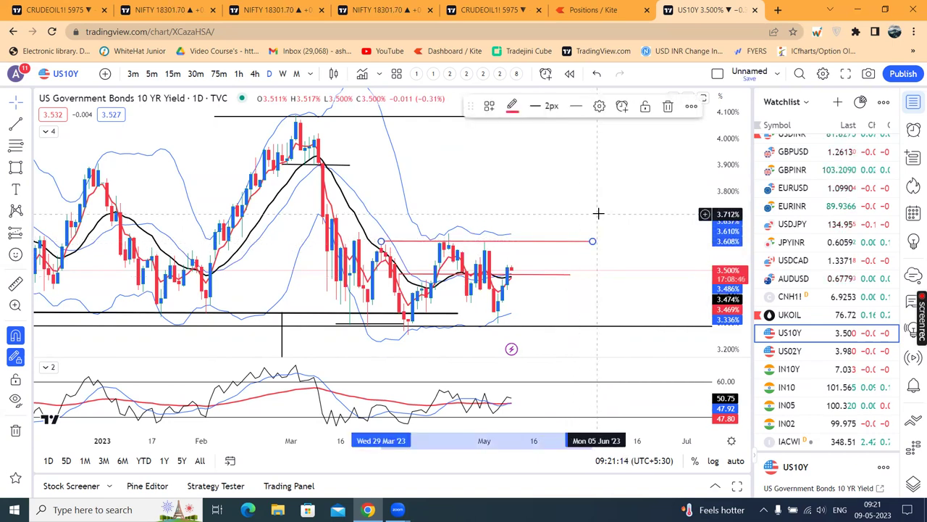
{"action": "left_click", "coordinate": [599, 214]}
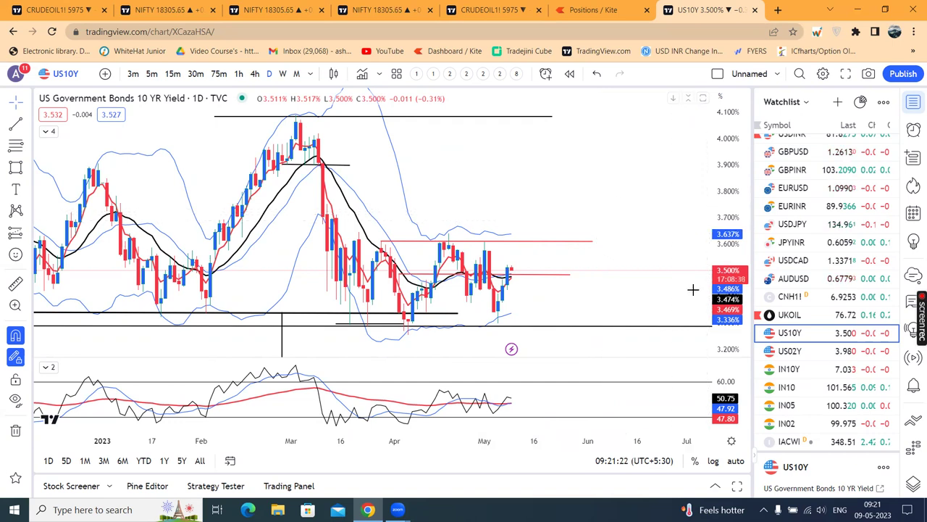
Compare the US10Y and US02Y daily charts, examining the latest US02Y candles between the light blue zone and the black support lines
{"action": "left_click", "coordinate": [821, 353]}
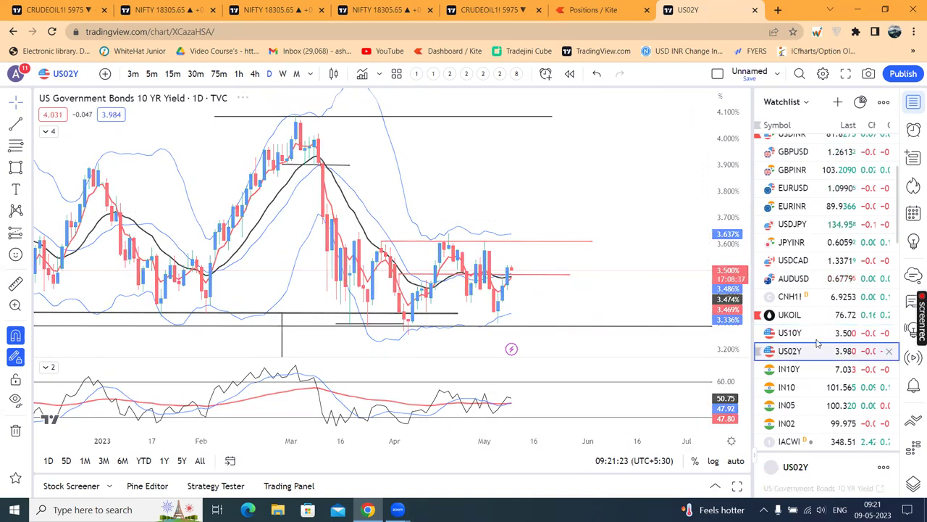
{"action": "left_click", "coordinate": [817, 336]}
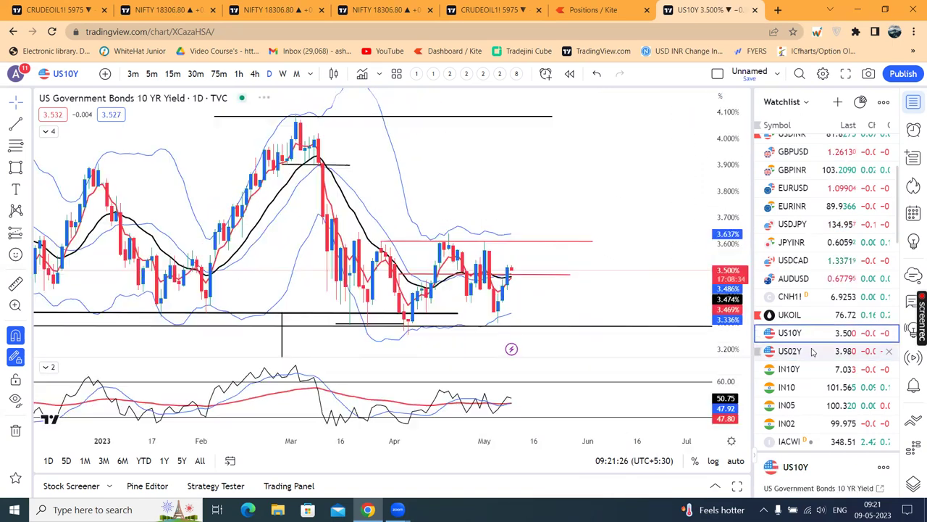
{"action": "left_click", "coordinate": [812, 353]}
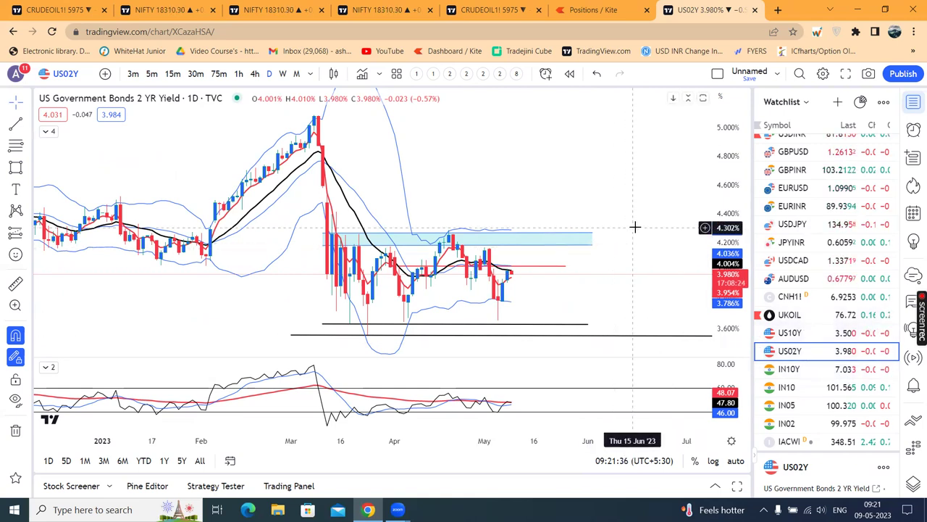
{"action": "scroll", "coordinate": [635, 226], "scroll_direction": "up", "scroll_amount": 1}
{"action": "scroll", "coordinate": [635, 227], "scroll_direction": "up", "scroll_amount": 1}
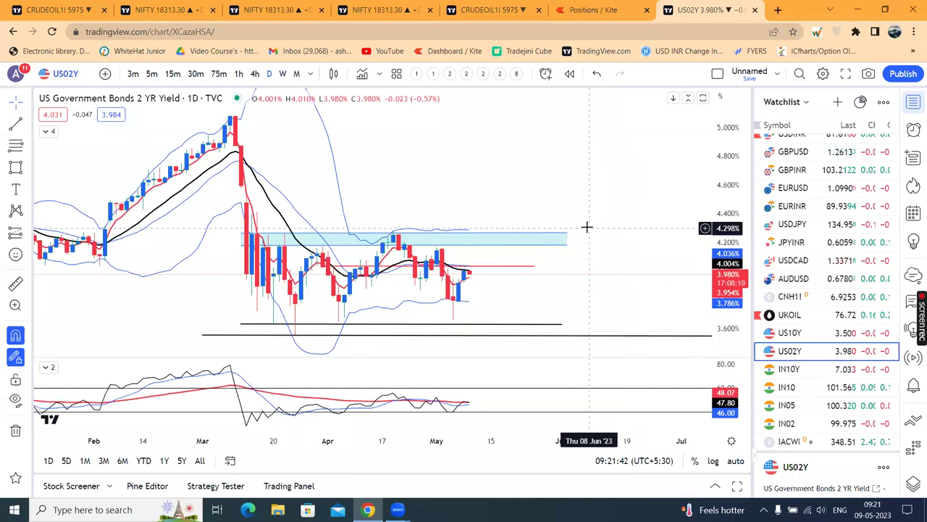
{"action": "scroll", "coordinate": [586, 225], "scroll_direction": "down", "scroll_amount": 1}
{"action": "scroll", "coordinate": [816, 286], "scroll_direction": "up", "scroll_amount": 1}
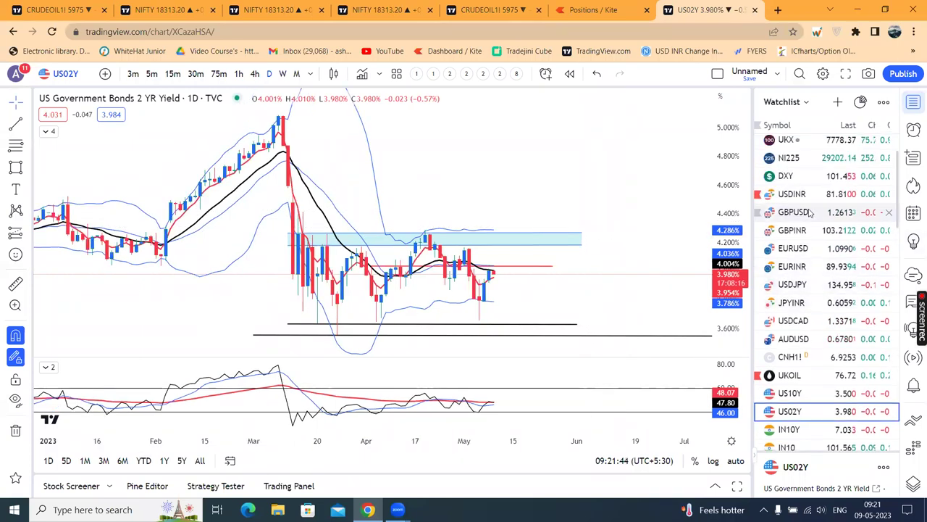
Open the DXY daily chart and move the YouTube channel text label down to about 104.49, starting at 25 April
{"action": "left_click", "coordinate": [806, 182]}
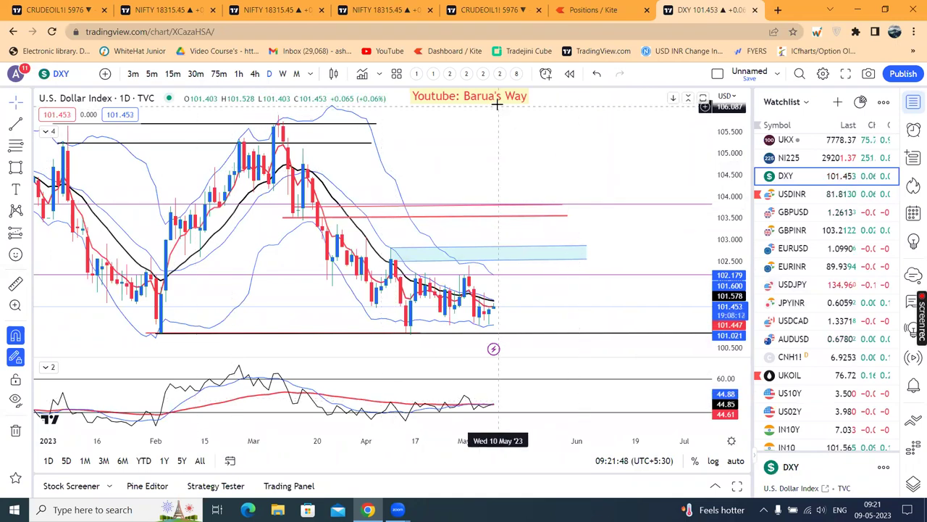
{"action": "left_click_drag", "start_coordinate": [497, 100], "coordinate": [532, 190]}
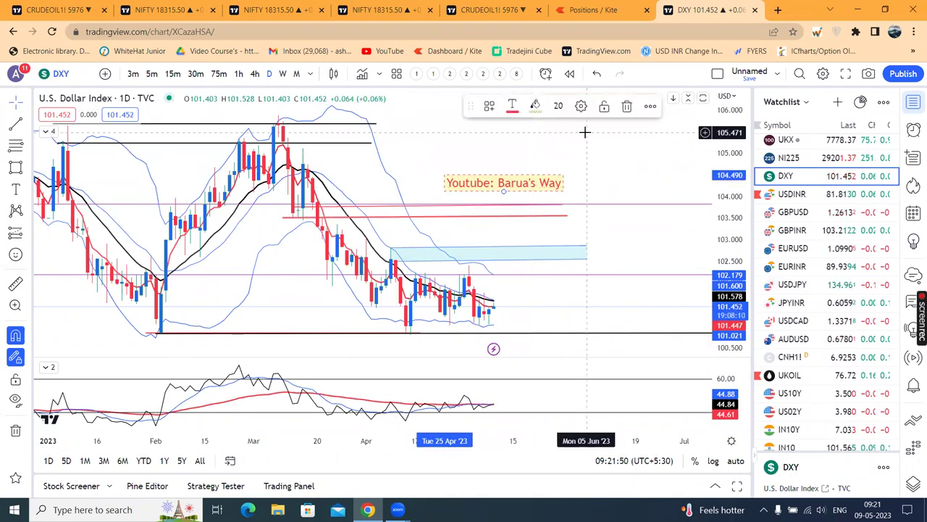
{"action": "left_click", "coordinate": [626, 173]}
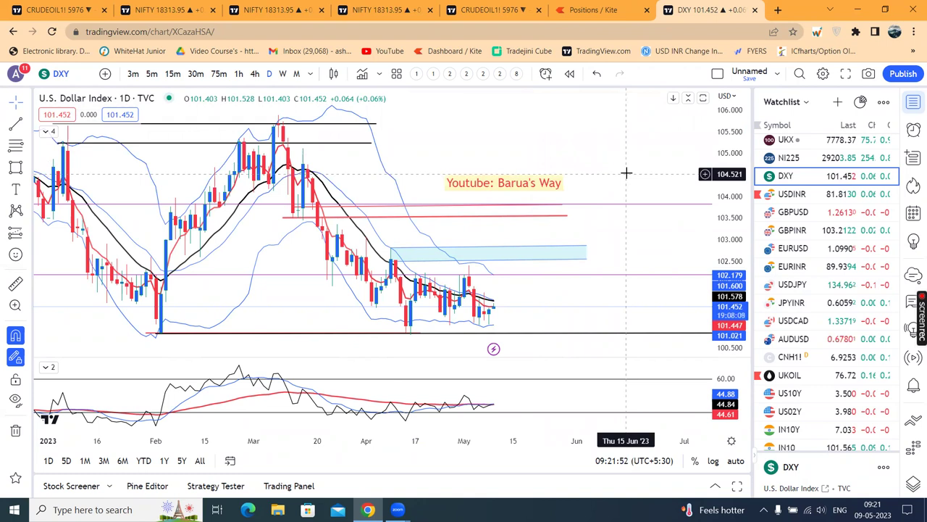